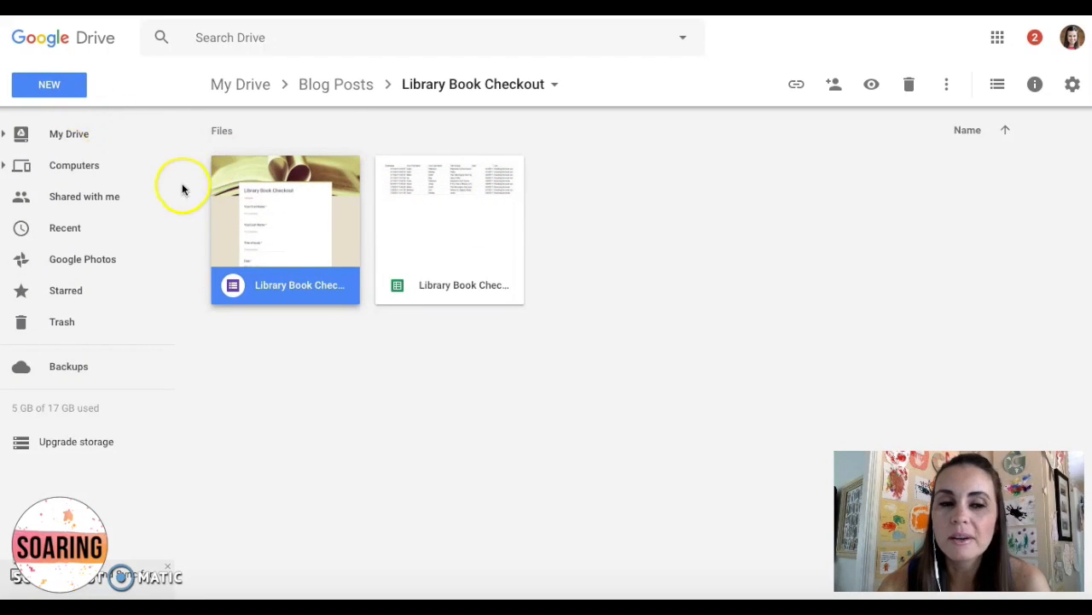
Create a new blank Google Form inside the Library Book Checkout folder from New > More
{"action": "left_click", "coordinate": [56, 87]}
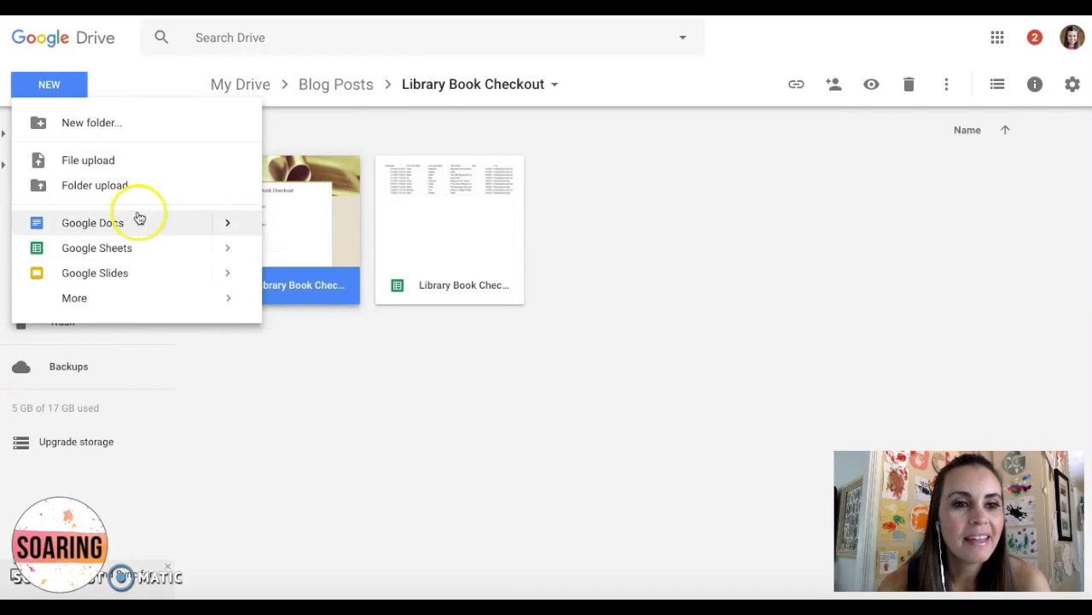
{"action": "mouse_move", "coordinate": [115, 306]}
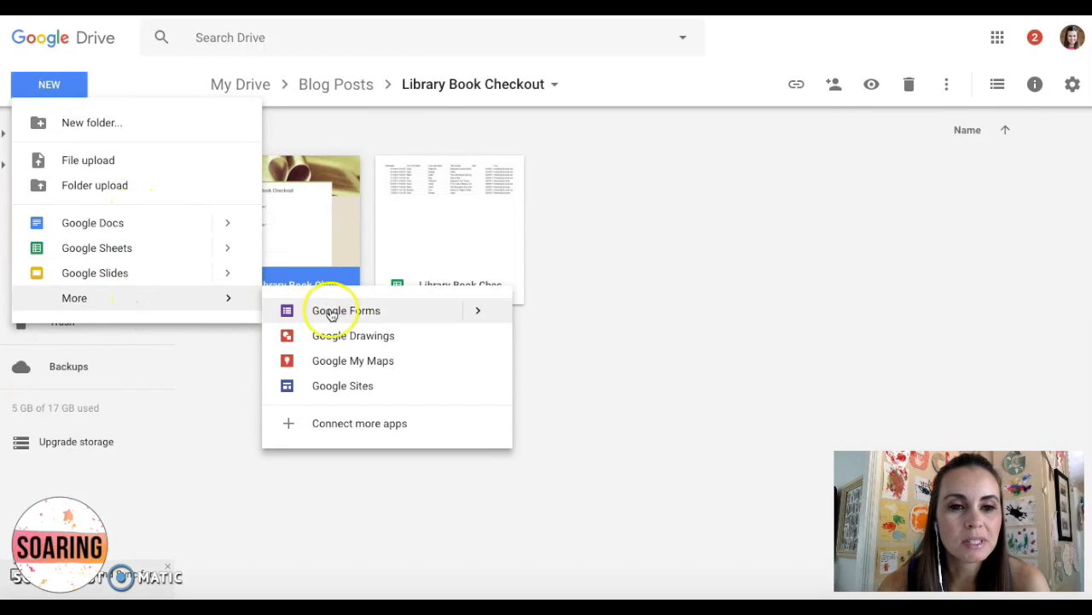
{"action": "left_click", "coordinate": [390, 311]}
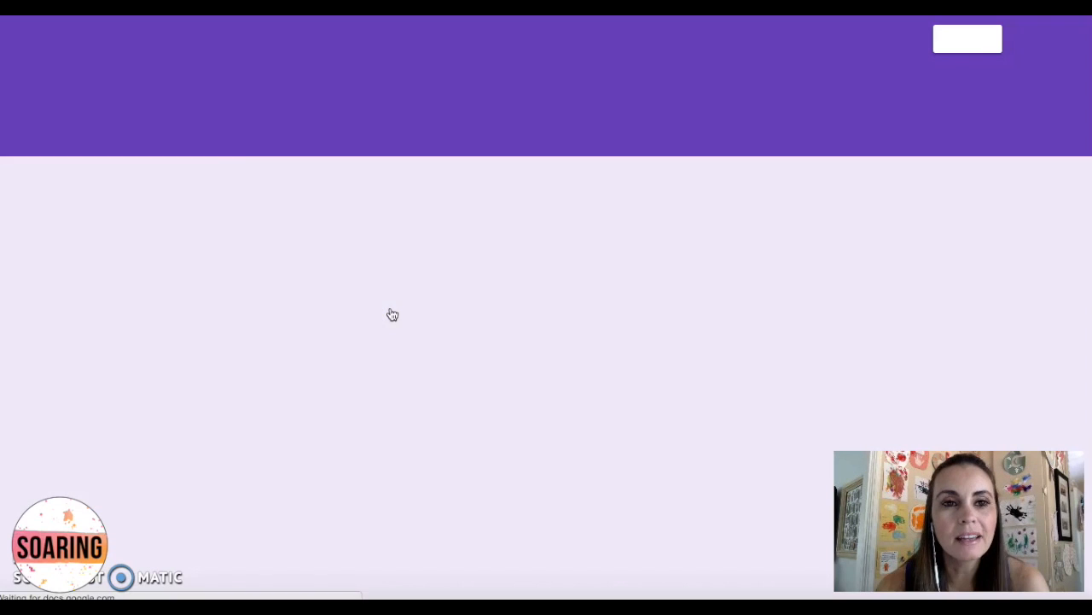
Change the form title to 'Library Book Checkout'
{"action": "left_click", "coordinate": [393, 205]}
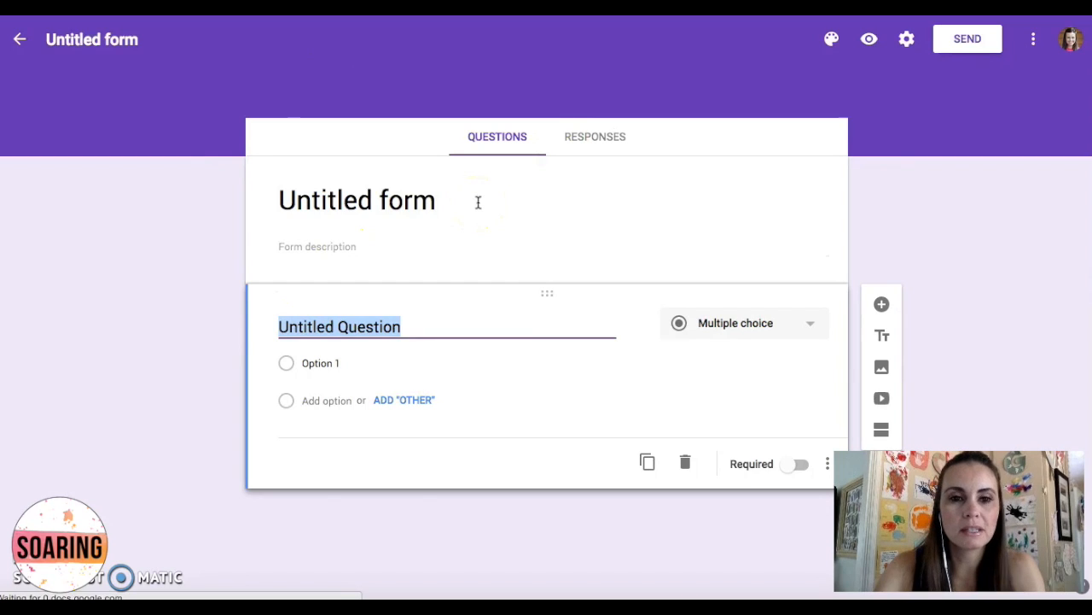
{"action": "left_click", "coordinate": [478, 202]}
{"action": "type", "text": "Libra"}
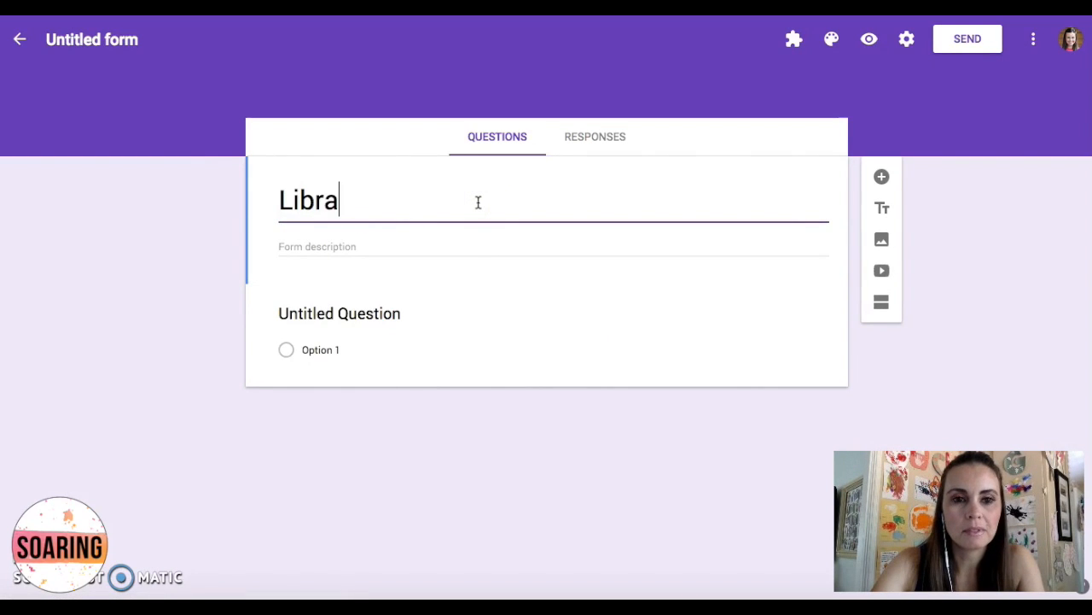
{"action": "type", "text": "ry Book Checkout"}
{"action": "left_click", "coordinate": [309, 103]}
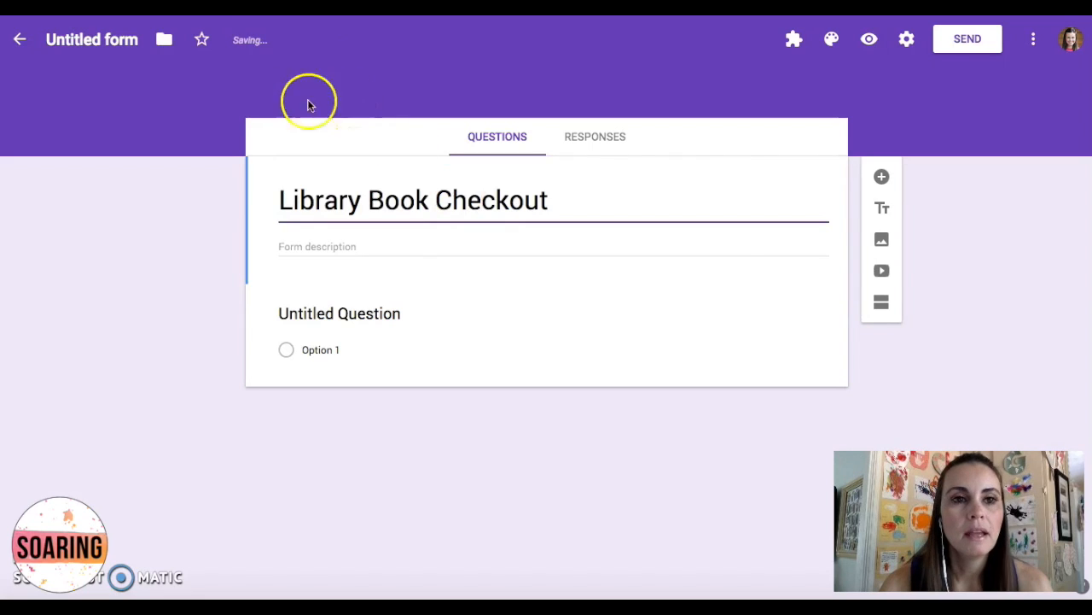
Save the form's file name as Library Book Checkout
{"action": "left_click", "coordinate": [123, 41]}
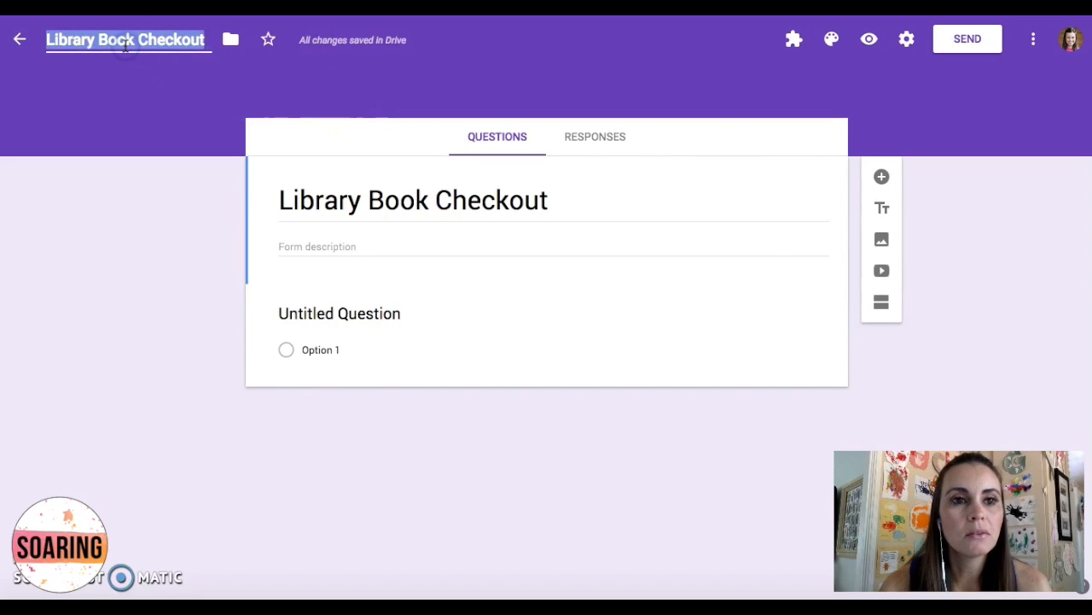
{"action": "left_click", "coordinate": [127, 79]}
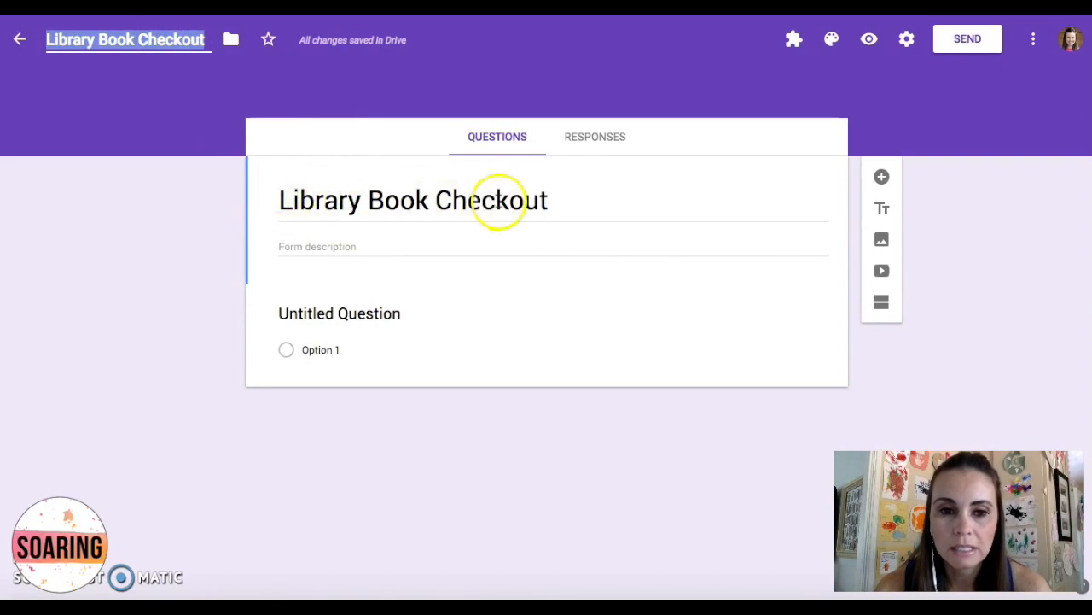
{"action": "left_click", "coordinate": [373, 317]}
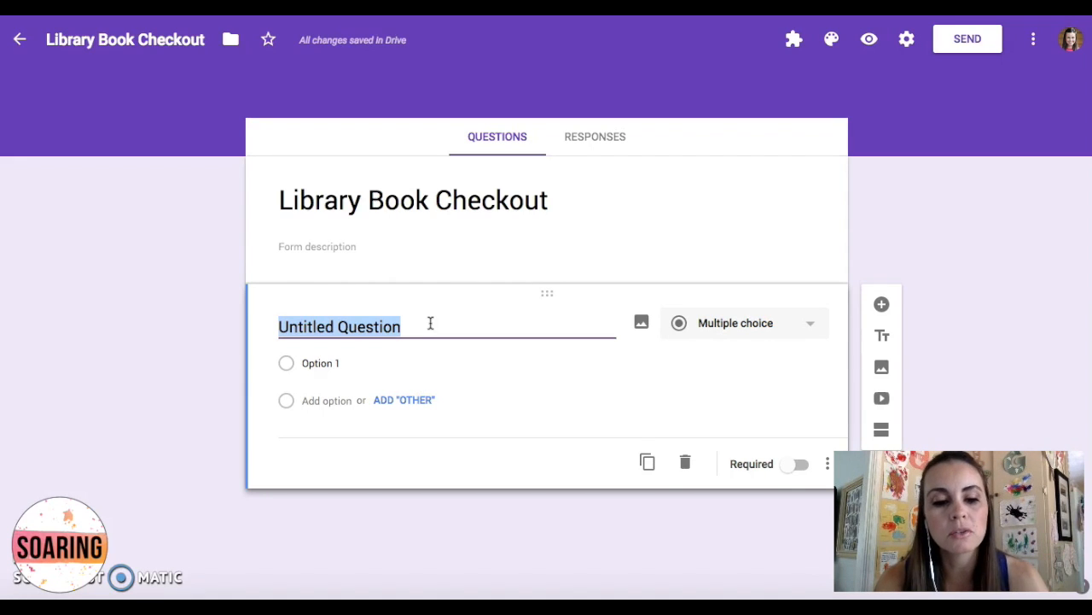
Make the first question a required short-answer question titled First Name
{"action": "type", "text": "First Name"}
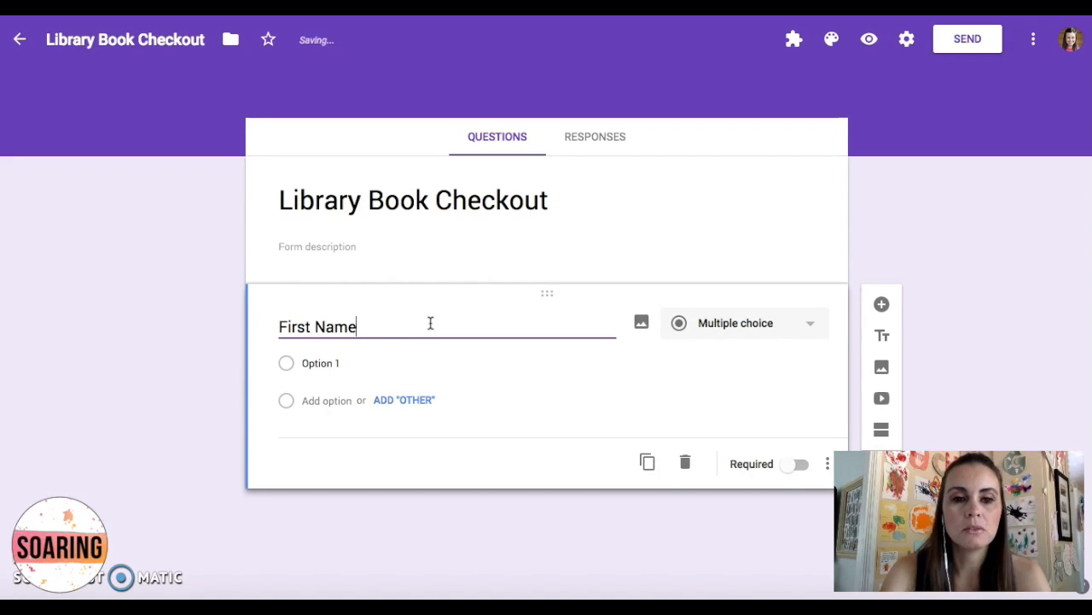
{"action": "left_click", "coordinate": [671, 336]}
{"action": "left_click", "coordinate": [722, 346]}
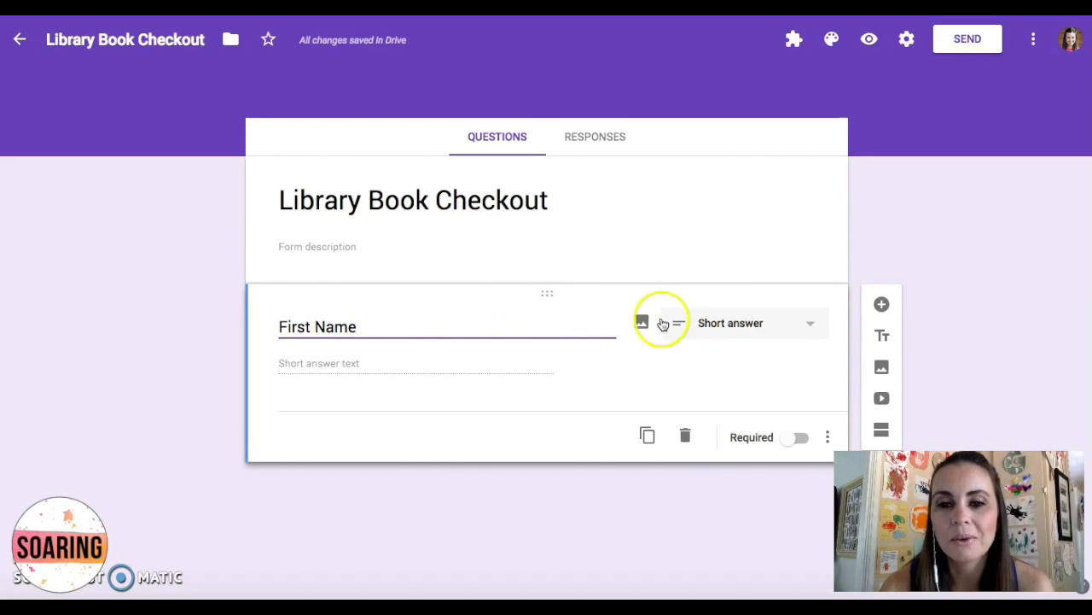
{"action": "left_click", "coordinate": [792, 439]}
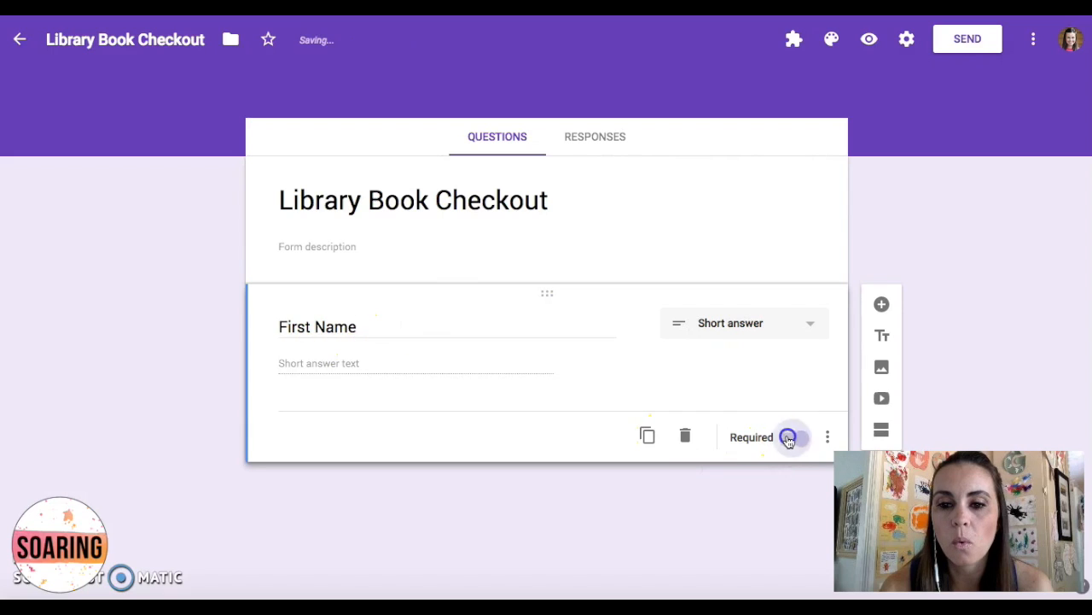
Duplicate the First Name question and retitle the copy Last Name
{"action": "left_click", "coordinate": [647, 436]}
{"action": "double_click", "coordinate": [295, 434]}
{"action": "type", "text": "Last Name"}
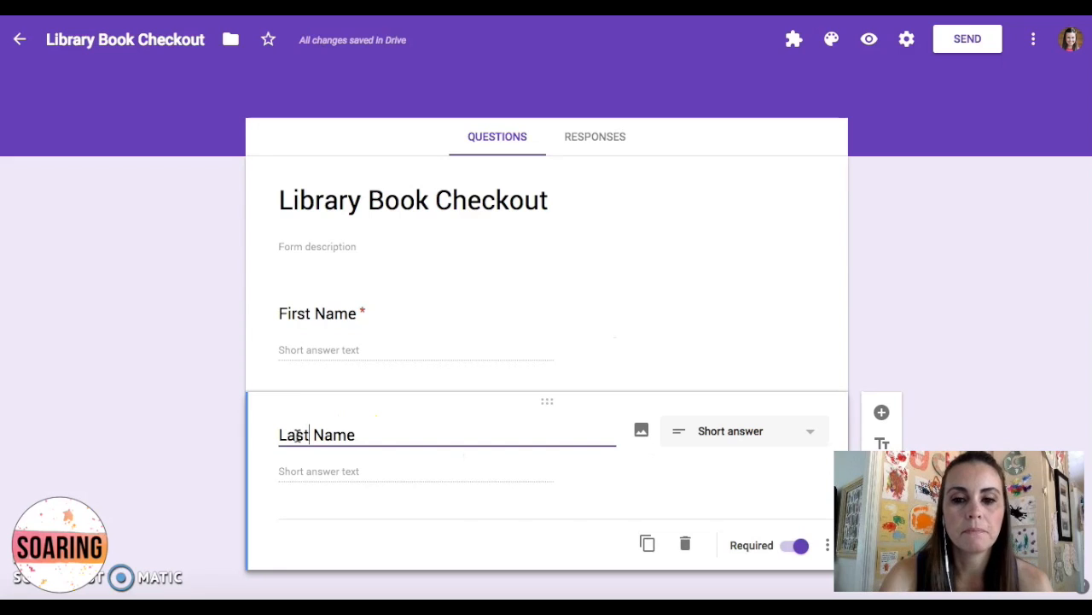
{"action": "scroll", "coordinate": [805, 546], "scroll_direction": "down", "scroll_amount": 1}
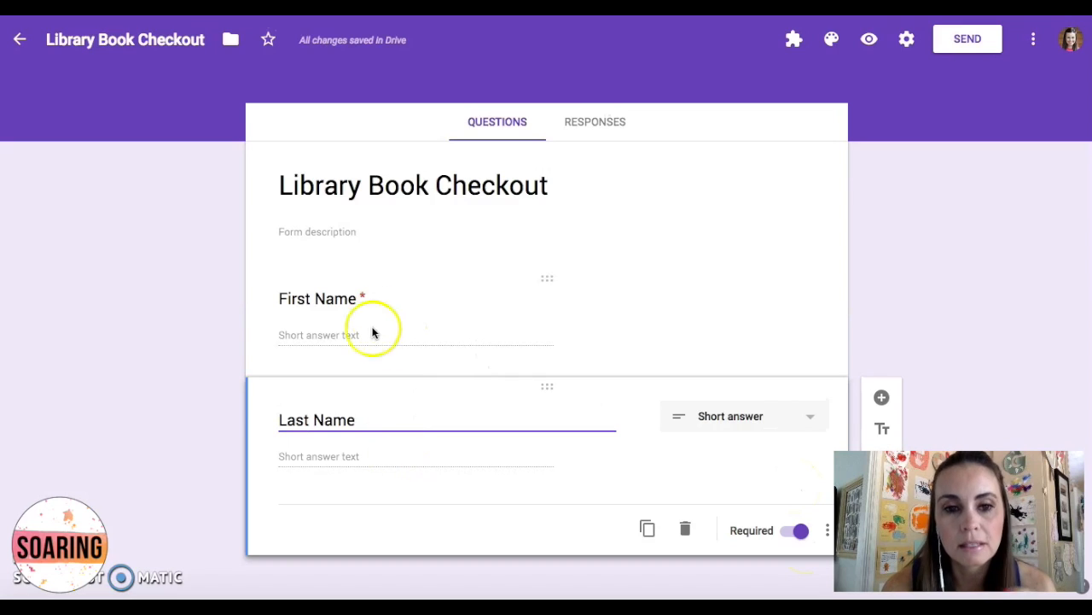
Add a required question titled Title of the Book
{"action": "left_click", "coordinate": [881, 400]}
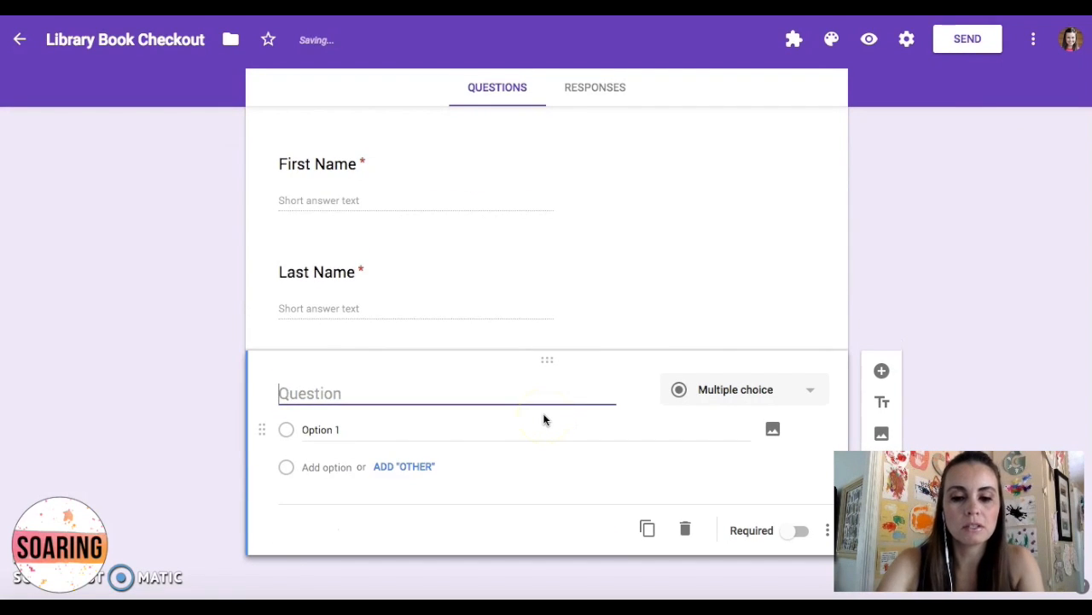
{"action": "type", "text": "Title of the Book"}
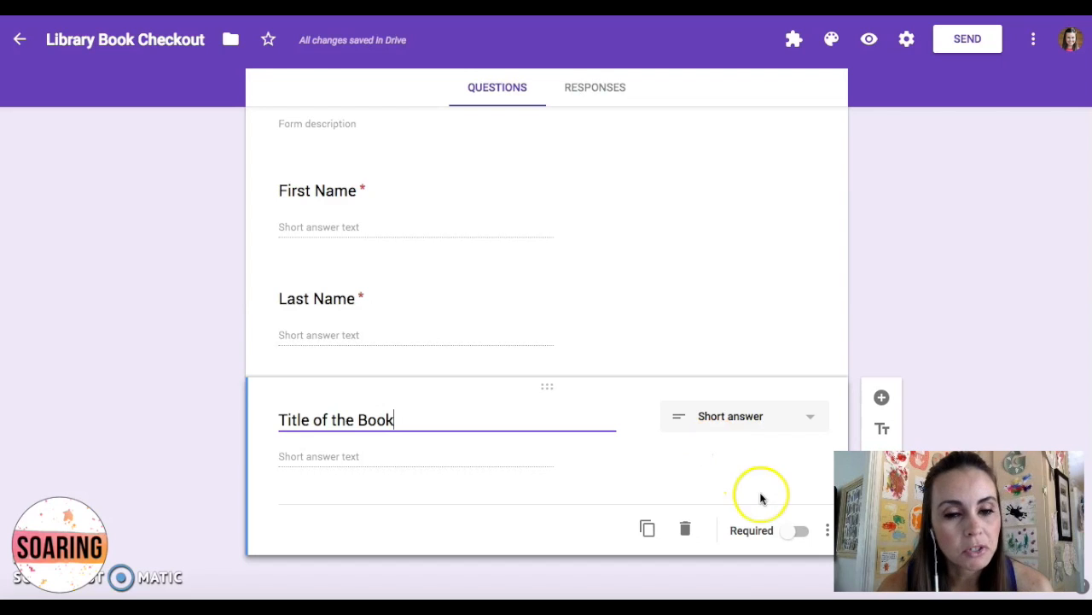
{"action": "left_click", "coordinate": [794, 530]}
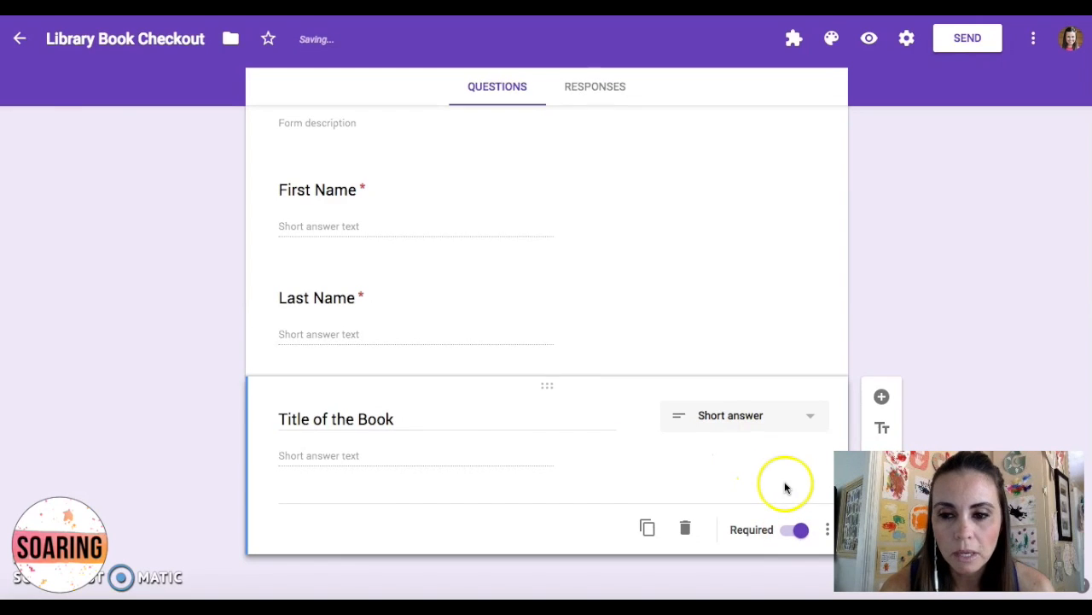
Add a required Date-type question titled Date
{"action": "left_click", "coordinate": [882, 399]}
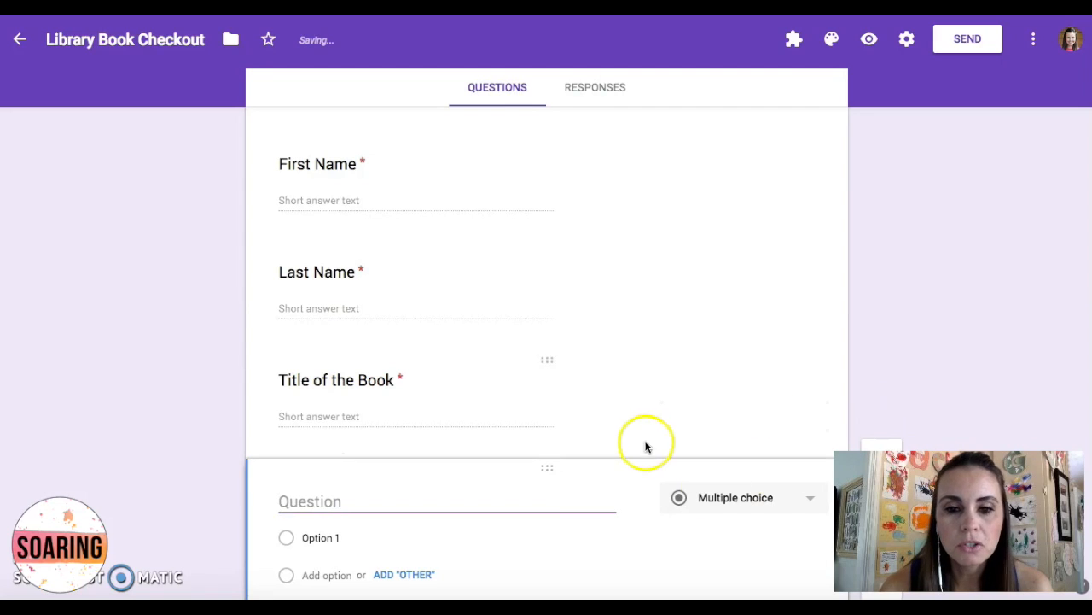
{"action": "left_click", "coordinate": [768, 502]}
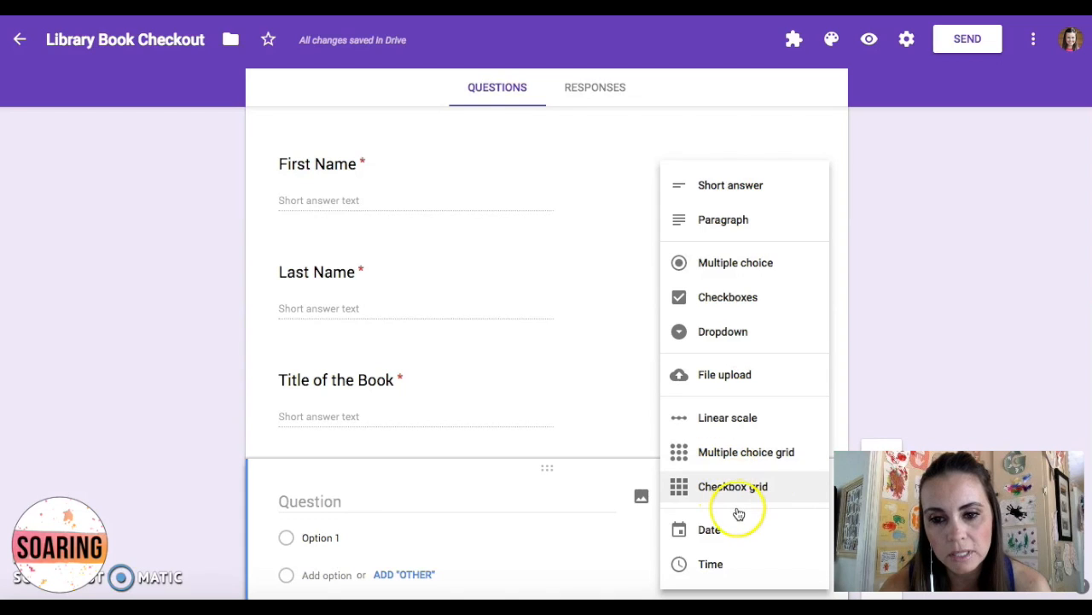
{"action": "left_click", "coordinate": [708, 530]}
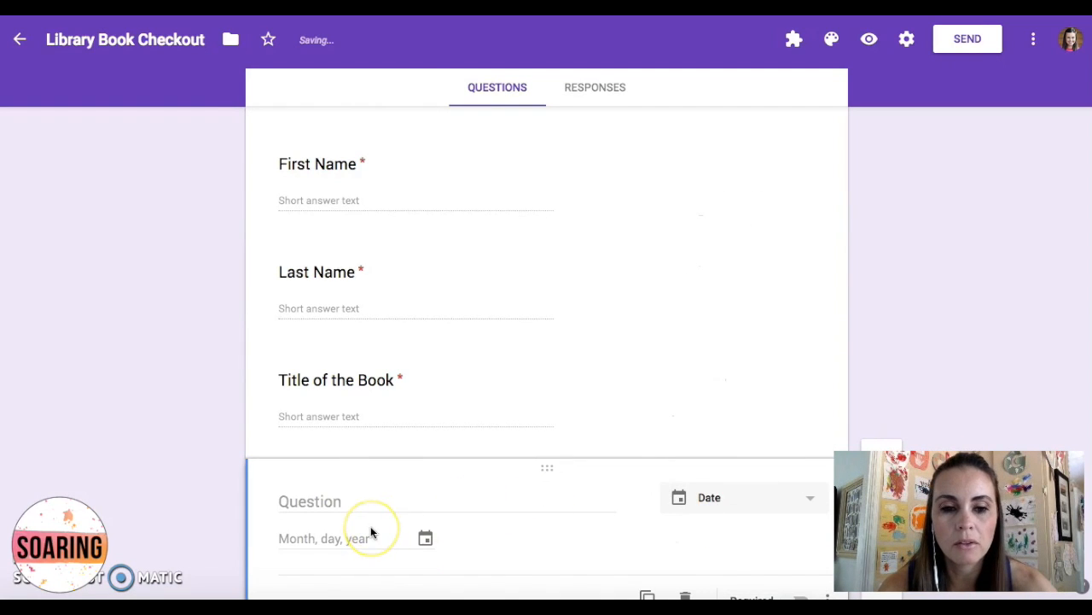
{"action": "scroll", "coordinate": [372, 531], "scroll_direction": "down", "scroll_amount": 2}
{"action": "left_click", "coordinate": [342, 429]}
{"action": "type", "text": "Date"}
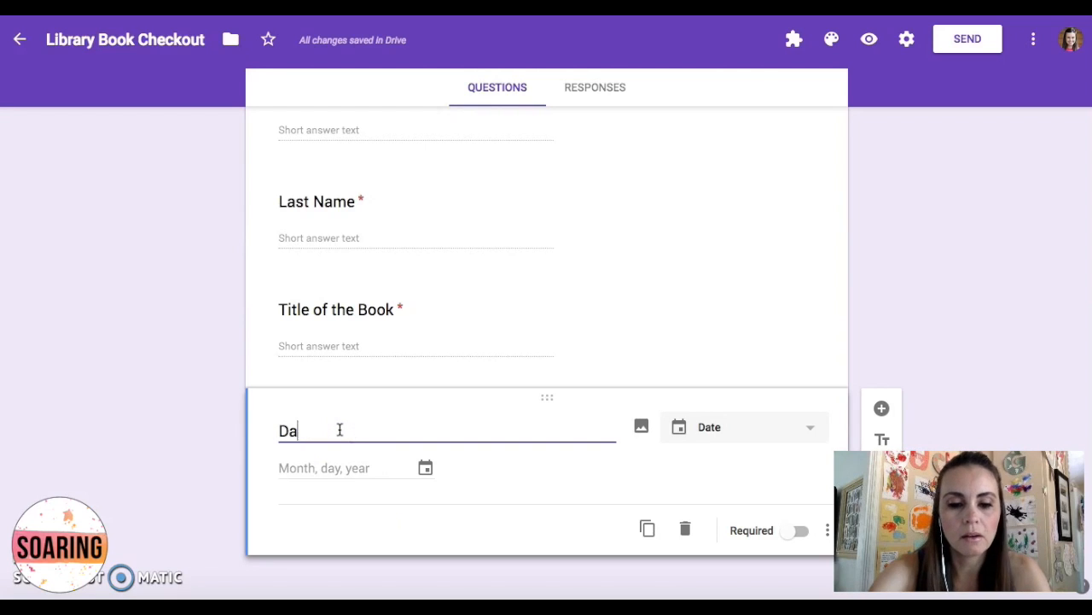
{"action": "left_click", "coordinate": [795, 532]}
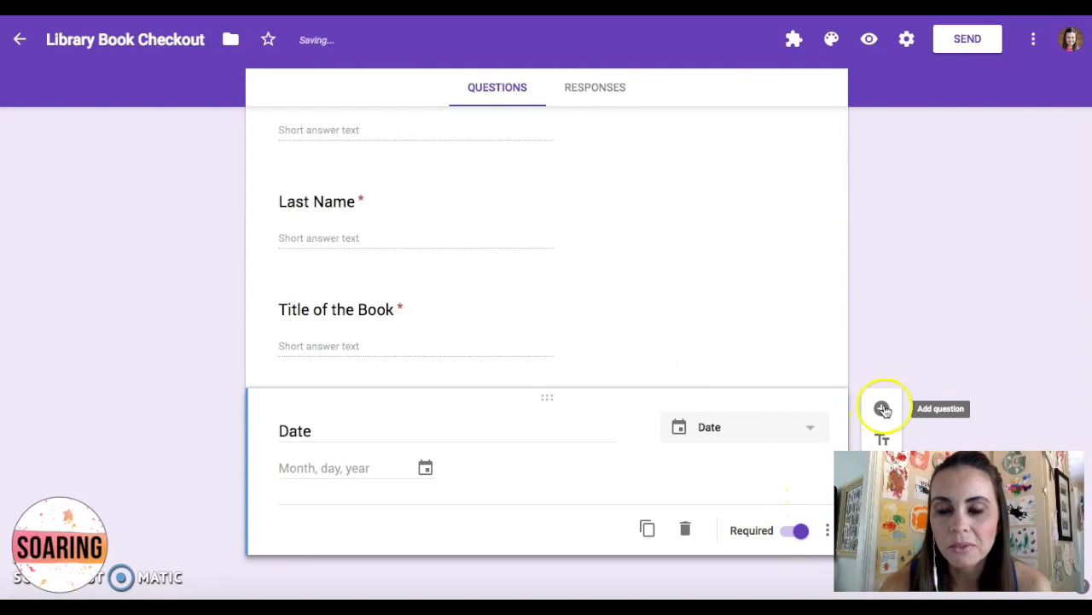
Add a required multiple-choice 'Student is' question with options 'Checking in book.' and 'Checking out book.'
{"action": "left_click", "coordinate": [882, 409]}
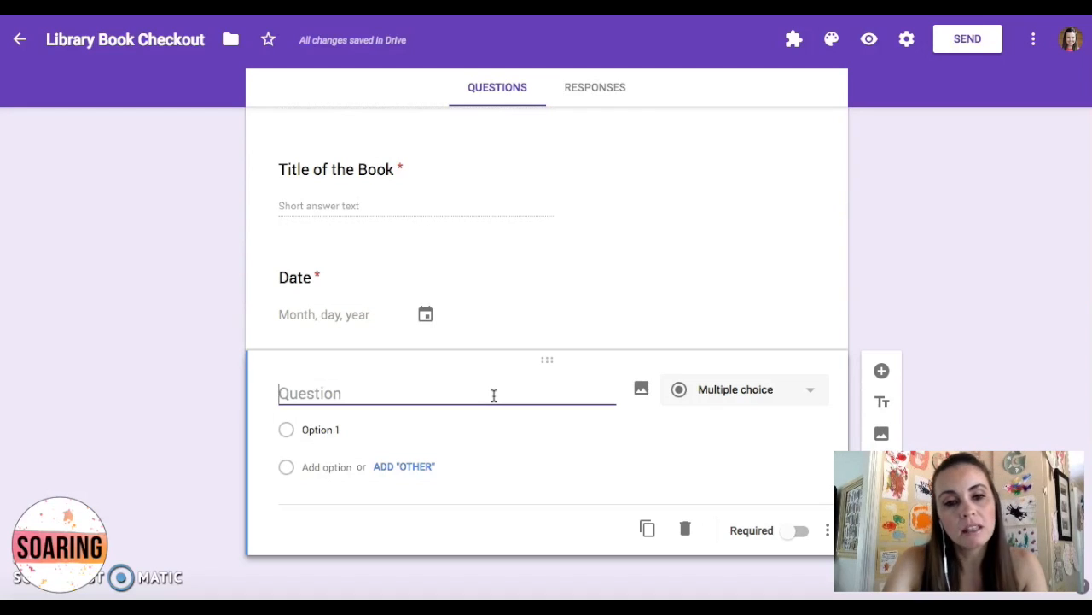
{"action": "type", "text": "Student is"}
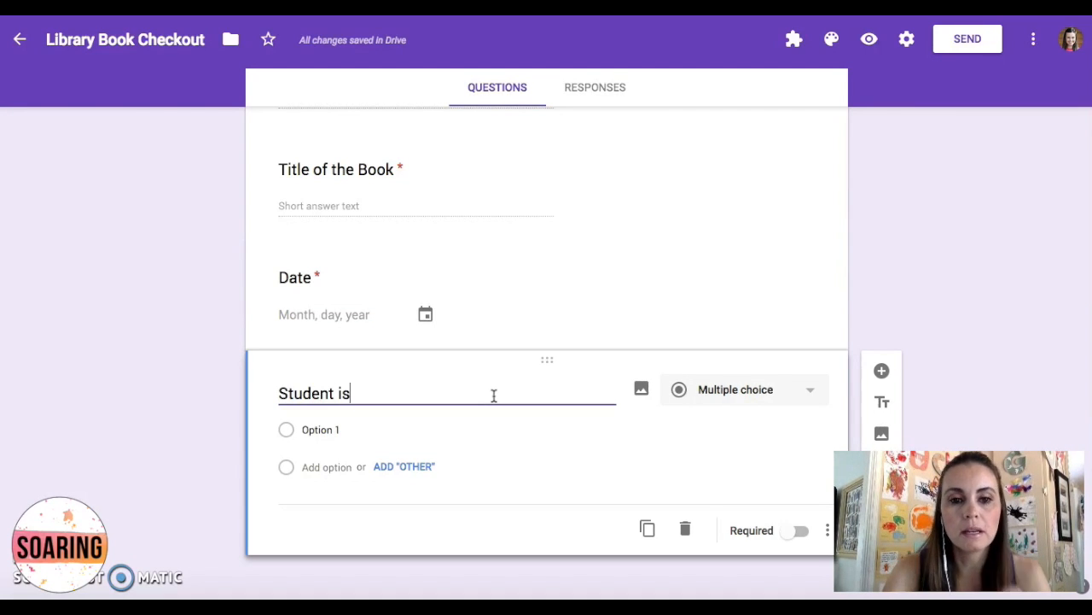
{"action": "left_click", "coordinate": [364, 431]}
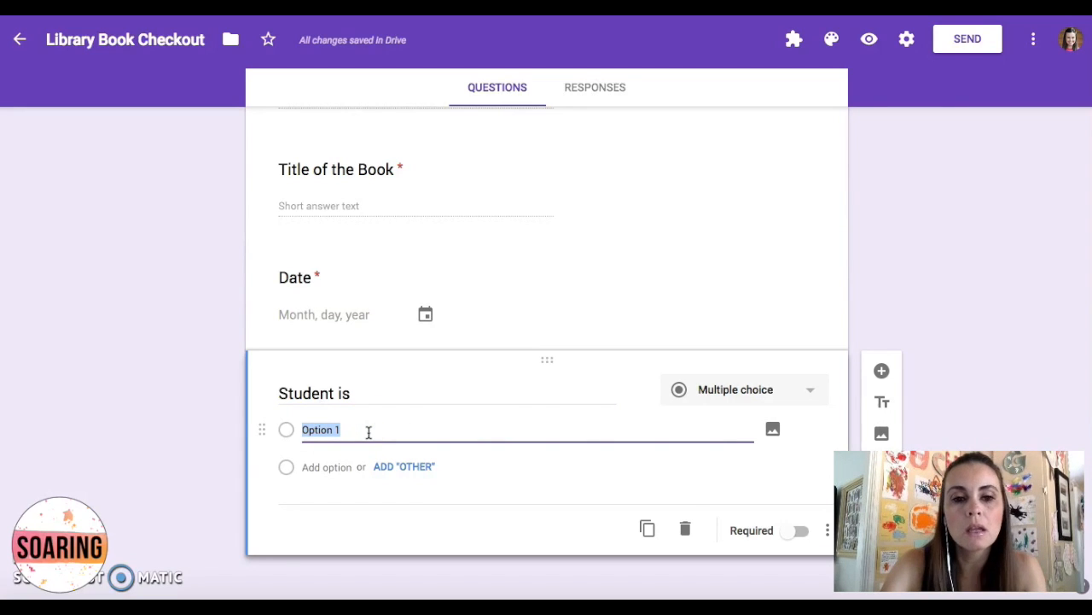
{"action": "type", "text": "Che"}
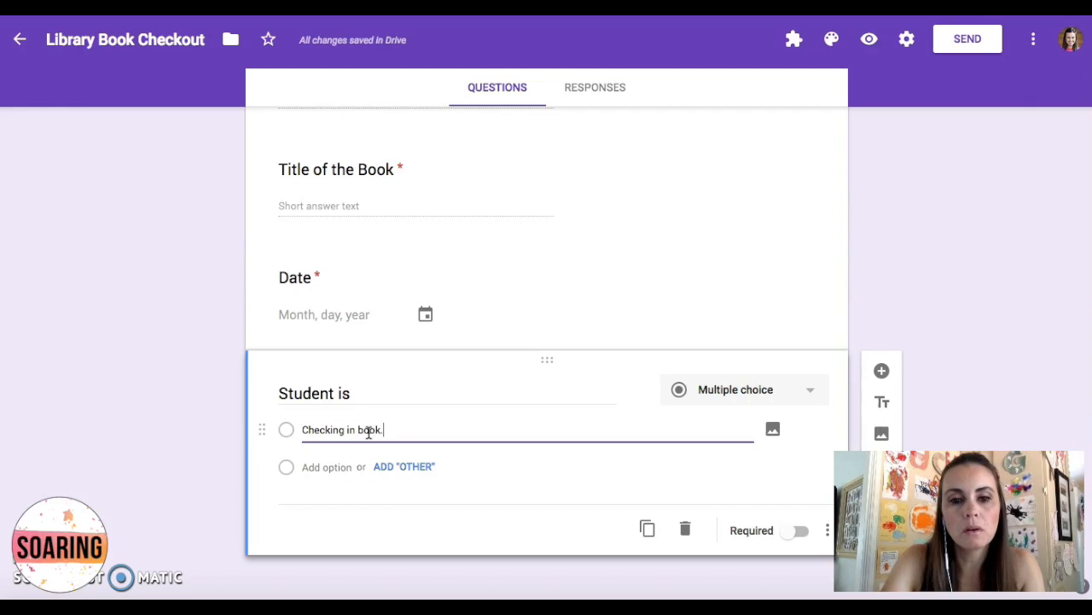
{"action": "type", "text": "cking in book."}
{"action": "left_click", "coordinate": [331, 467]}
{"action": "type", "text": "Checking out book."}
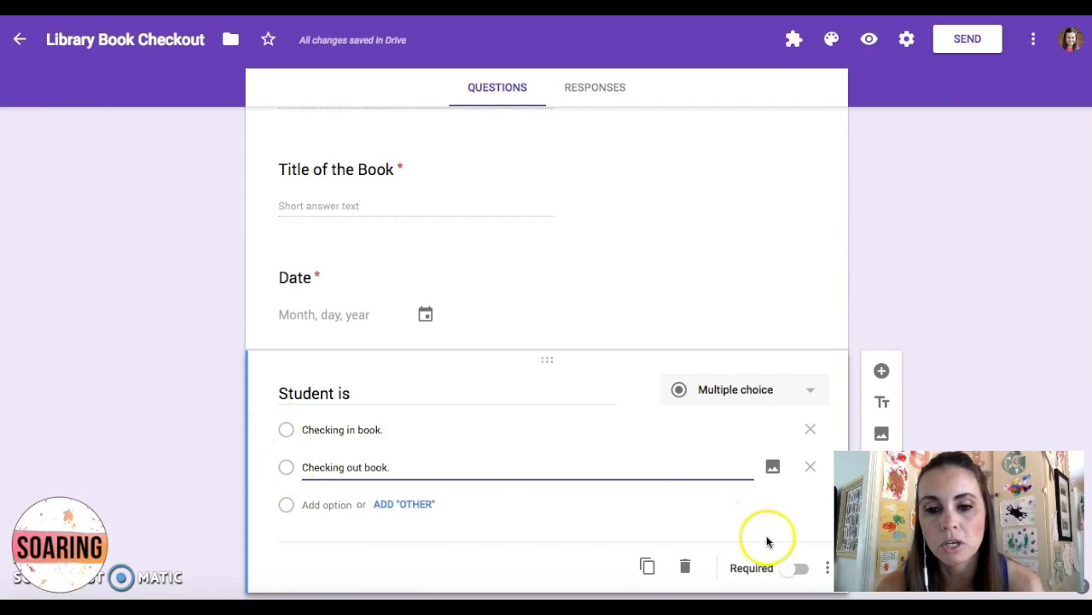
{"action": "left_click", "coordinate": [787, 570]}
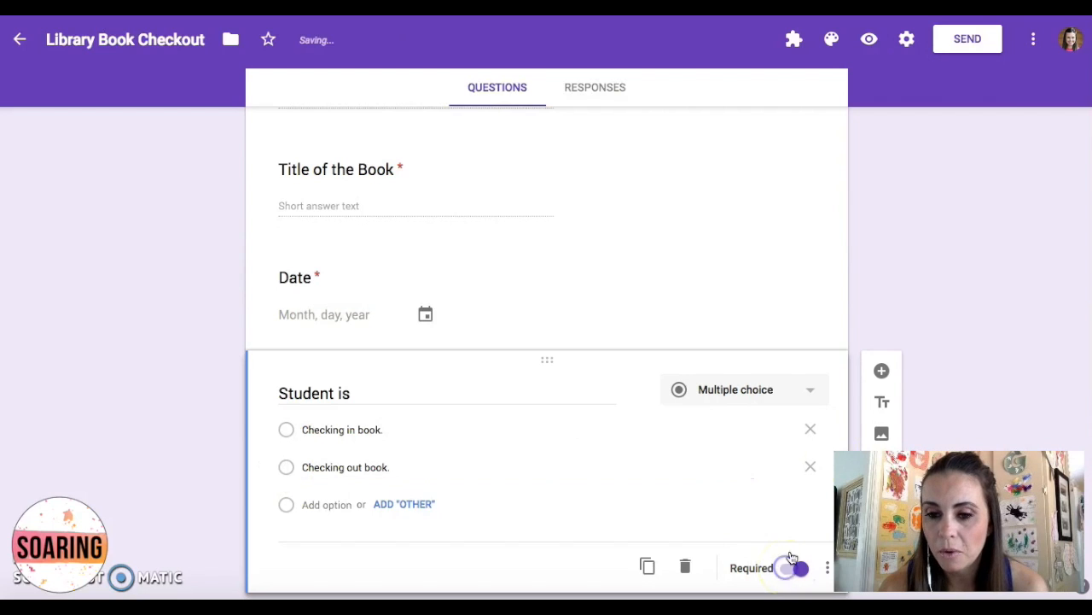
{"action": "scroll", "coordinate": [896, 324], "scroll_direction": "up", "scroll_amount": 2}
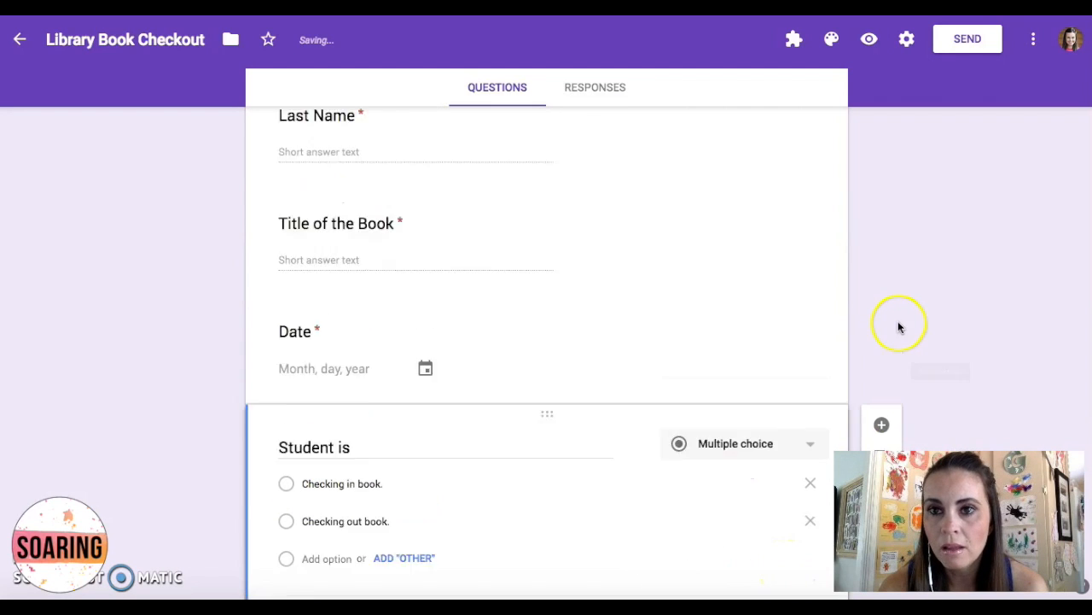
Switch the form's theme colour to red
{"action": "left_click", "coordinate": [832, 39]}
{"action": "left_click", "coordinate": [840, 95]}
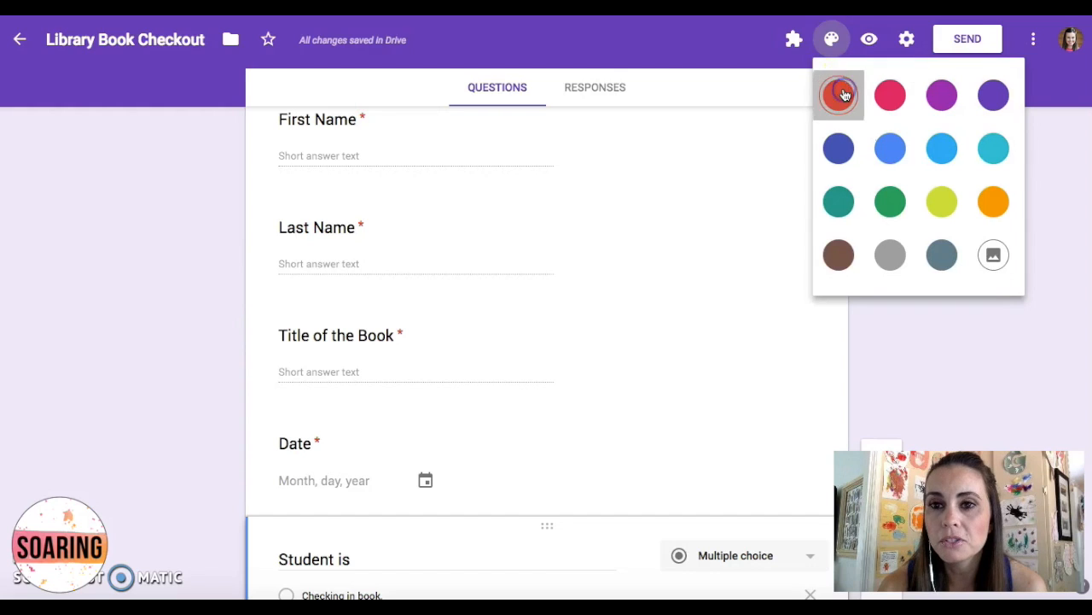
{"action": "left_click", "coordinate": [830, 37]}
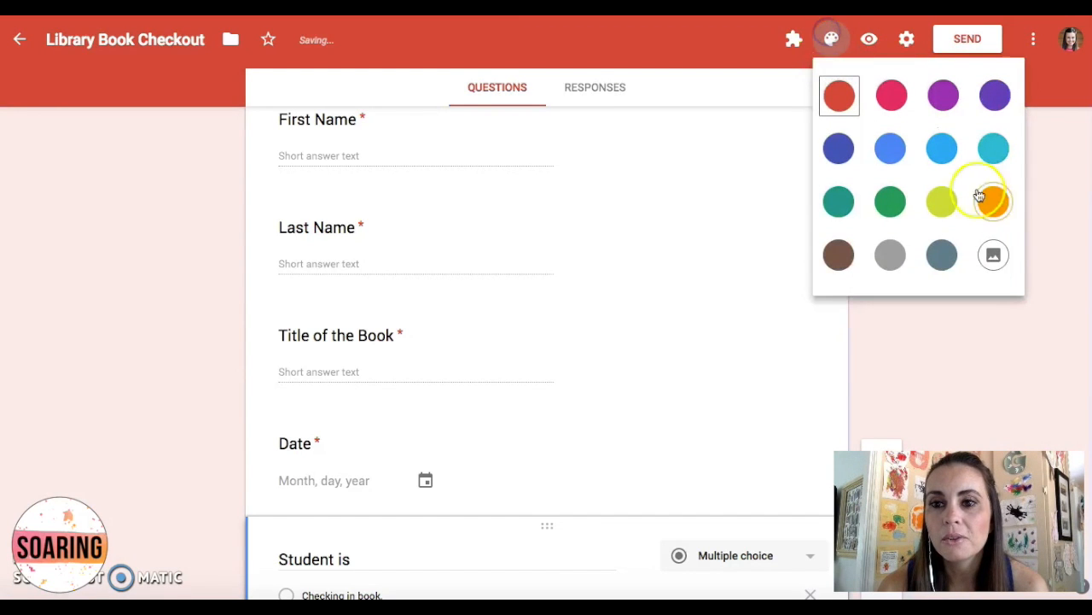
Apply the open-book heart-pages image as the form's header theme
{"action": "left_click", "coordinate": [993, 254]}
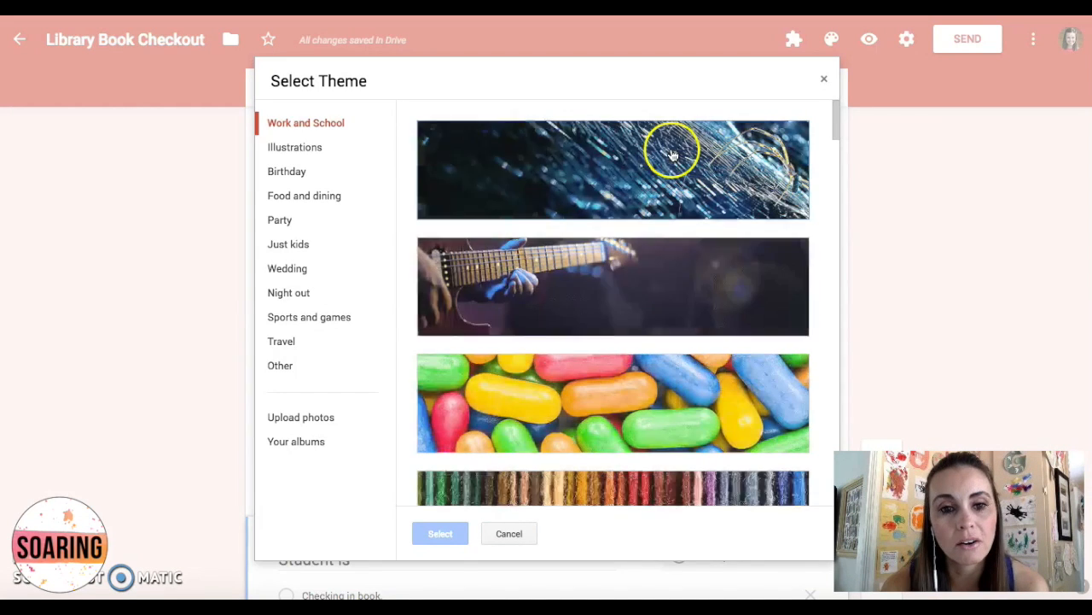
{"action": "scroll", "coordinate": [588, 321], "scroll_direction": "down", "scroll_amount": 8}
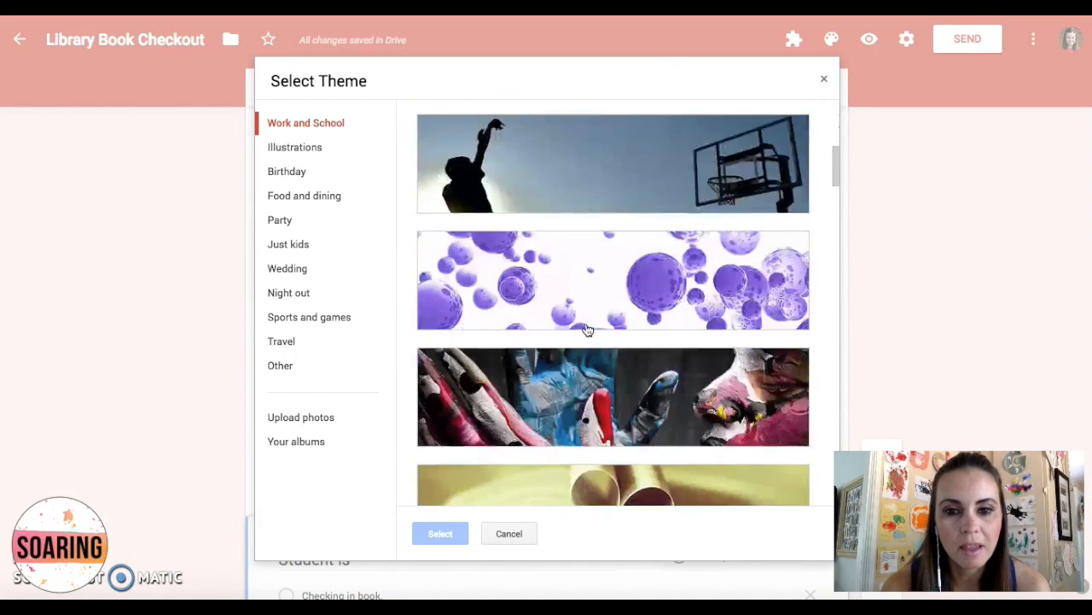
{"action": "left_click", "coordinate": [578, 246]}
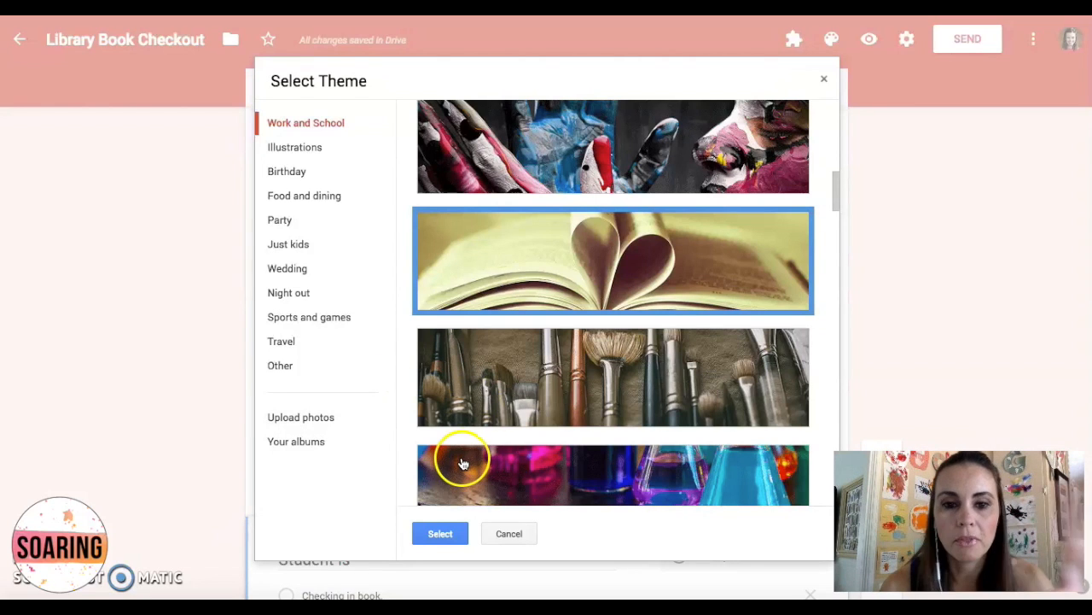
{"action": "left_click", "coordinate": [440, 533]}
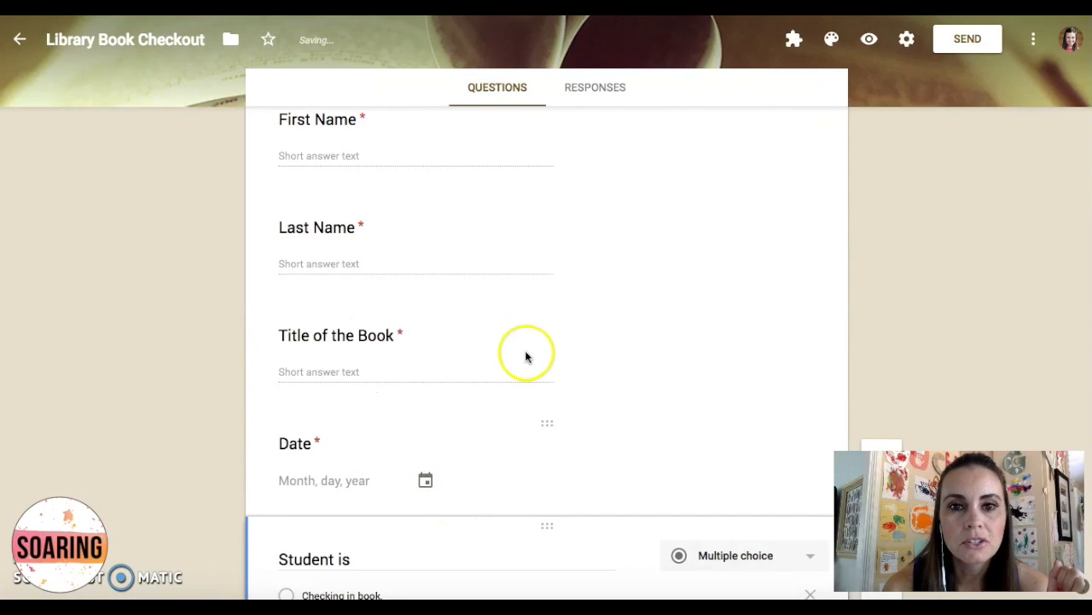
{"action": "scroll", "coordinate": [549, 334], "scroll_direction": "up", "scroll_amount": 1}
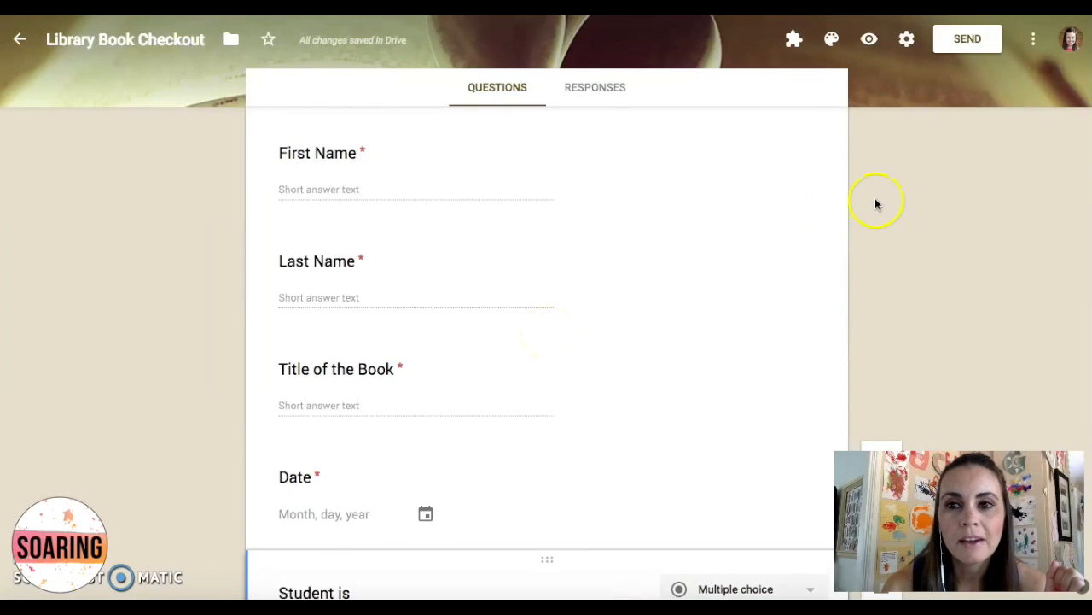
{"action": "scroll", "coordinate": [862, 179], "scroll_direction": "up", "scroll_amount": 2}
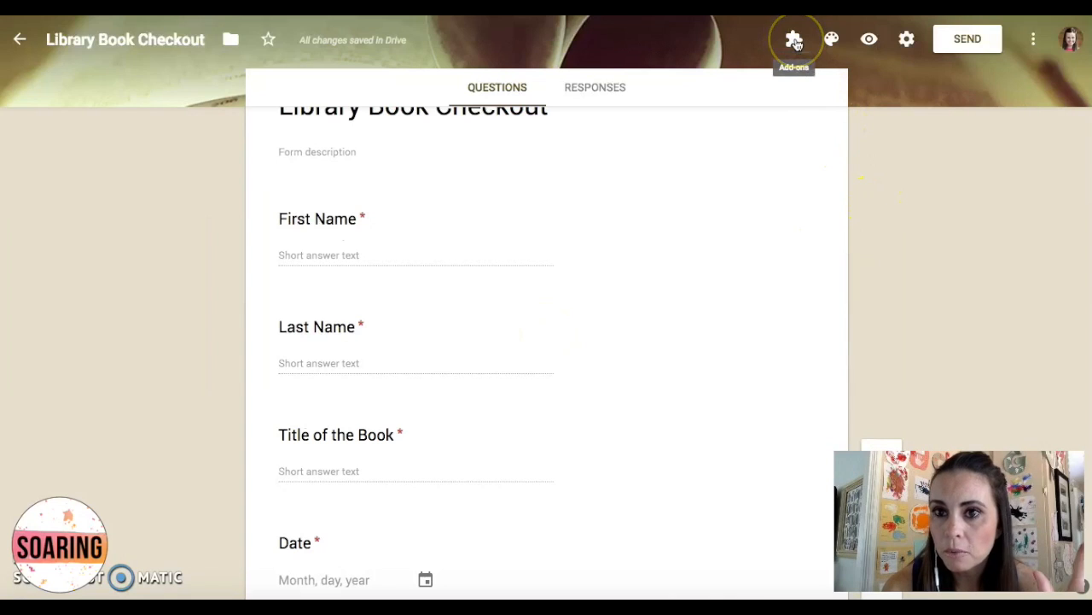
{"action": "left_click", "coordinate": [907, 40]}
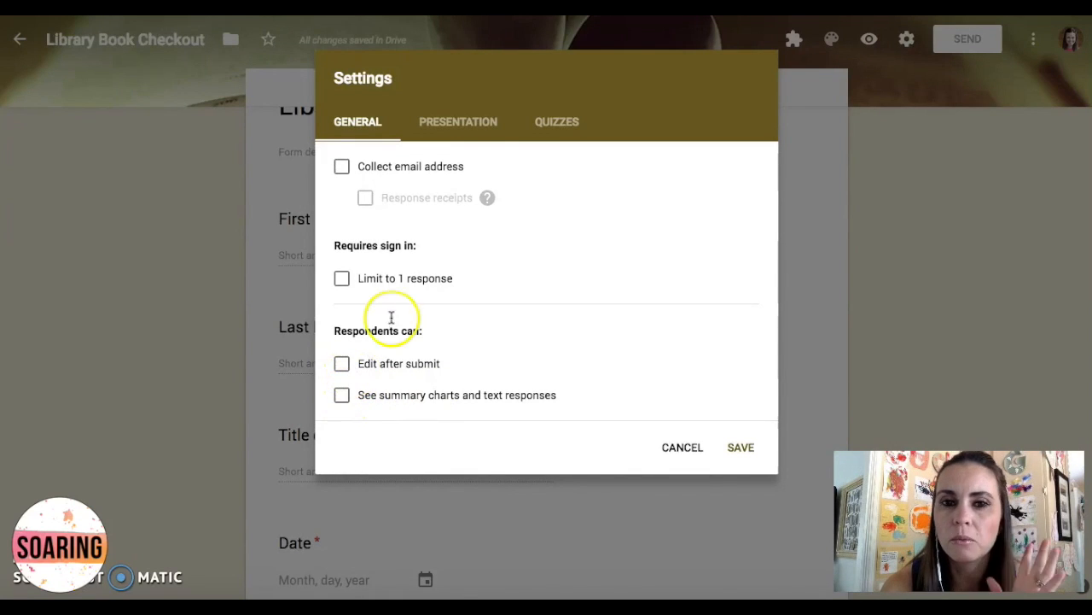
Set the confirmation message to 'Thank you! Happy Reading!' with a submit-another-response link, and save
{"action": "left_click", "coordinate": [444, 128]}
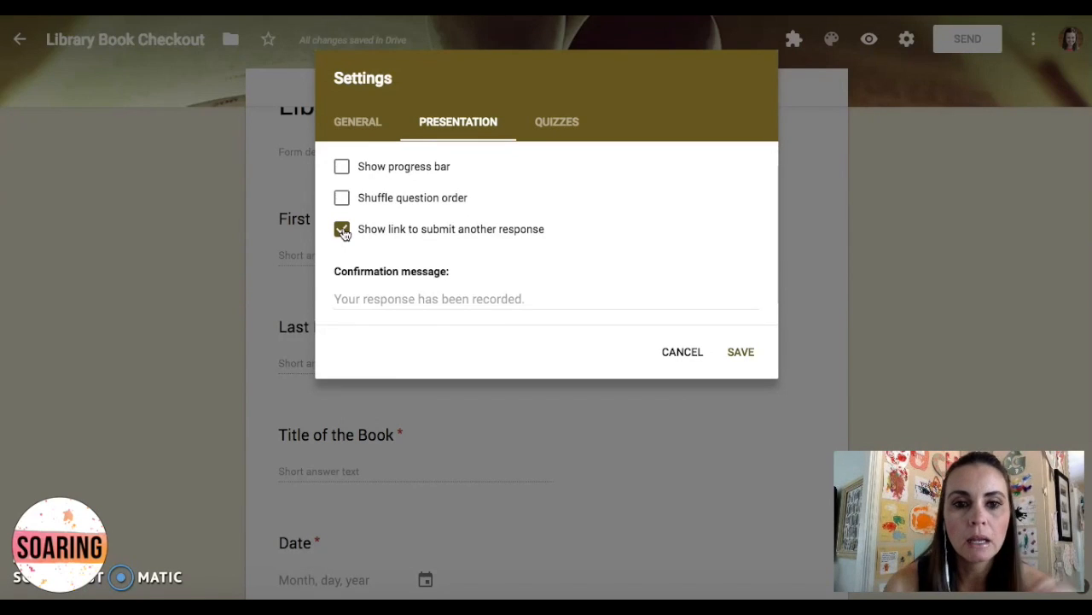
{"action": "left_click", "coordinate": [415, 301]}
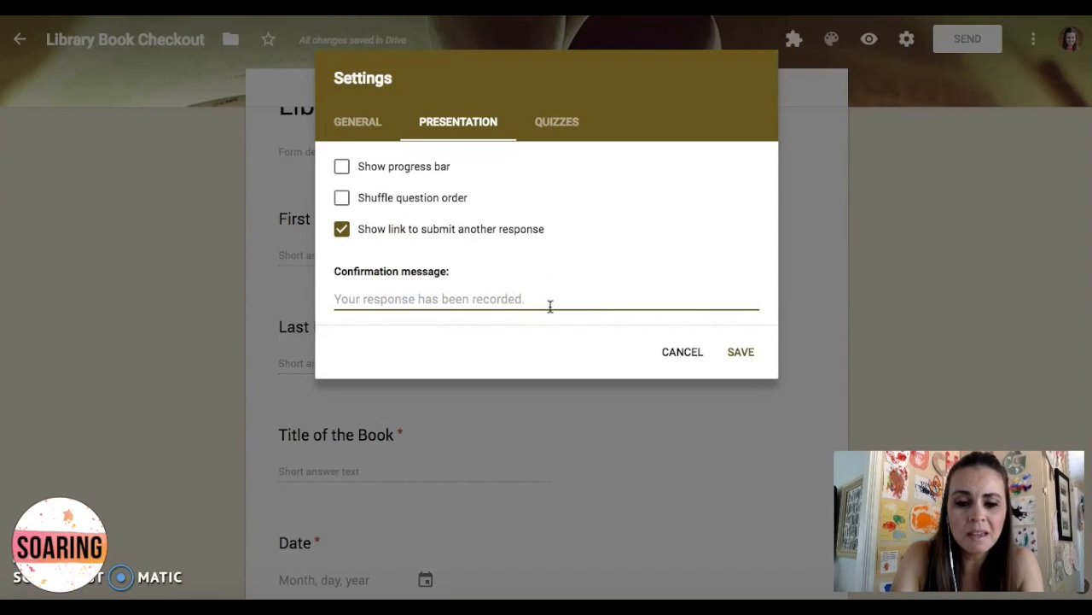
{"action": "type", "text": "Thank you"}
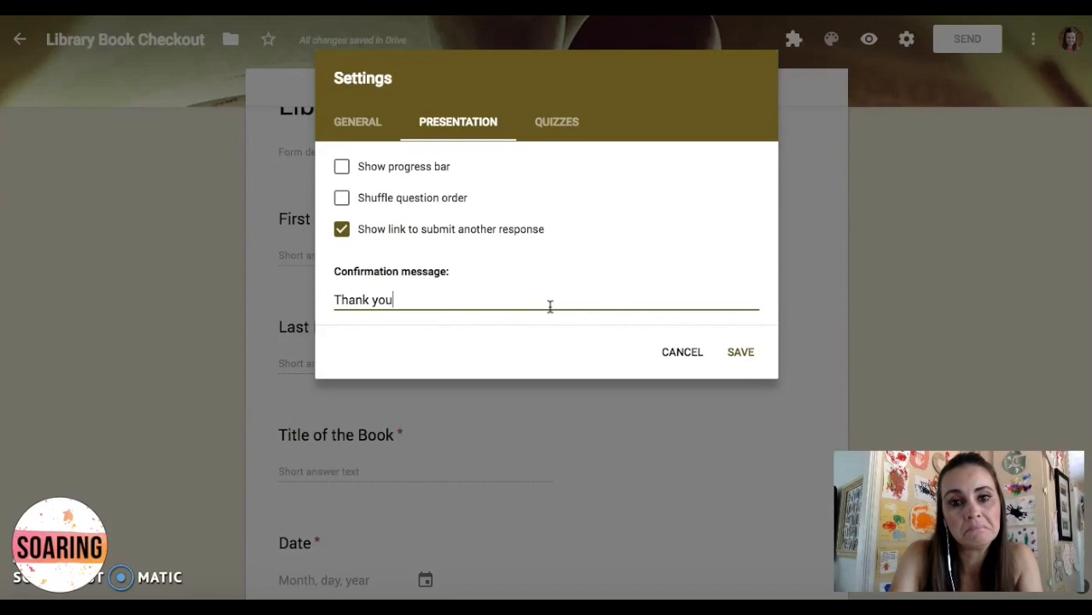
{"action": "type", "text": "! Happy Rea"}
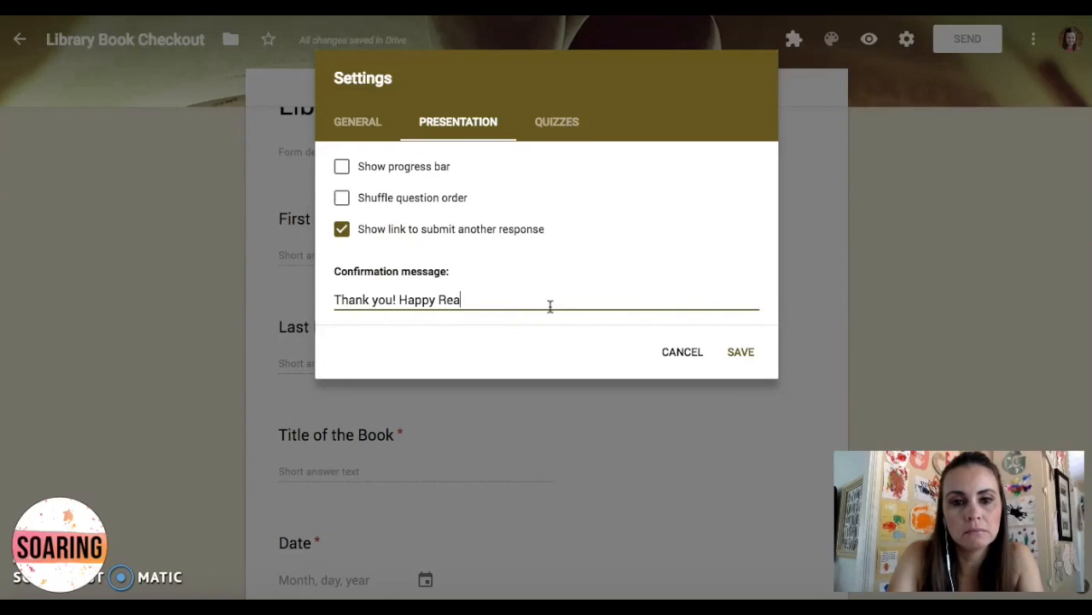
{"action": "type", "text": "ding!"}
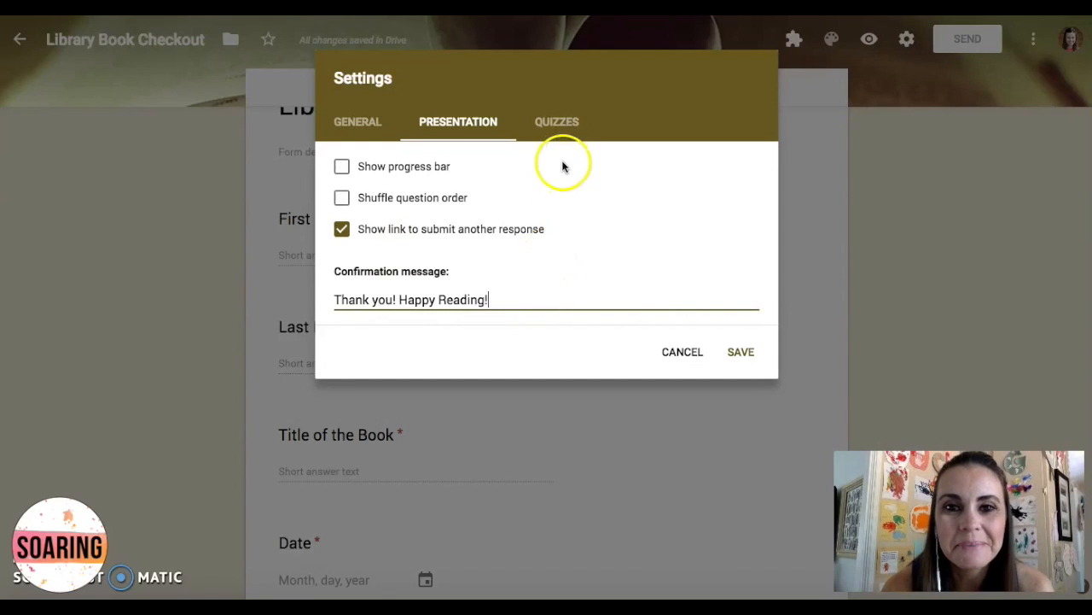
{"action": "left_click", "coordinate": [555, 133]}
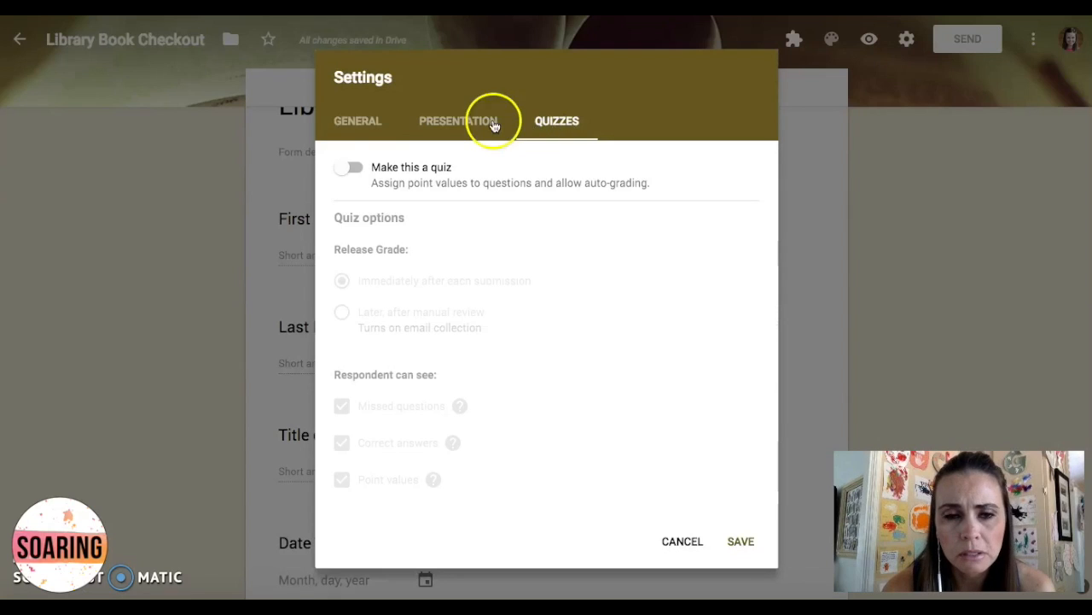
{"action": "left_click", "coordinate": [363, 122]}
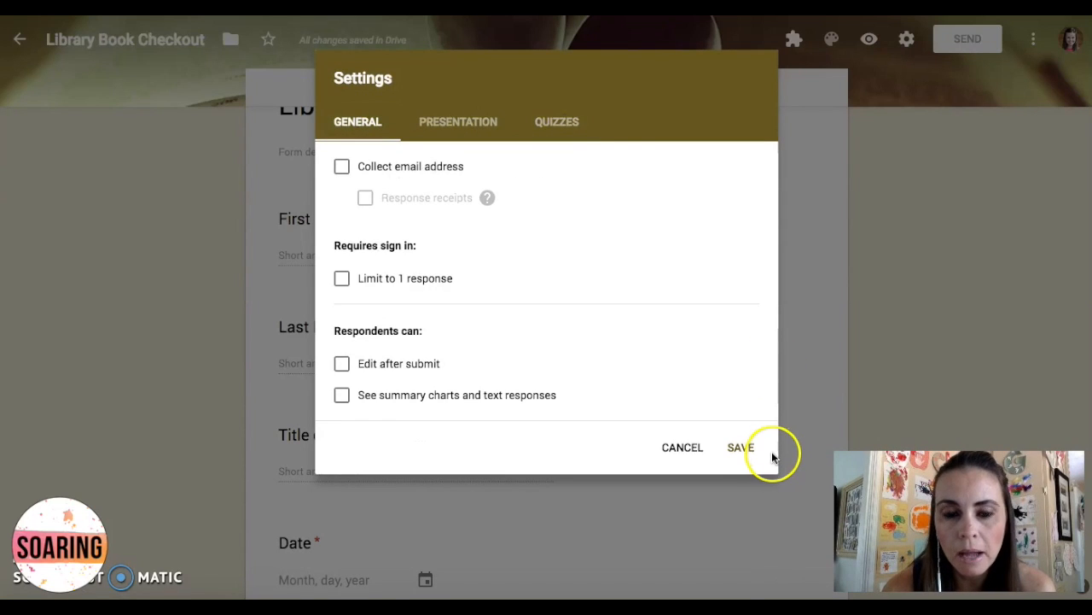
{"action": "left_click", "coordinate": [747, 458]}
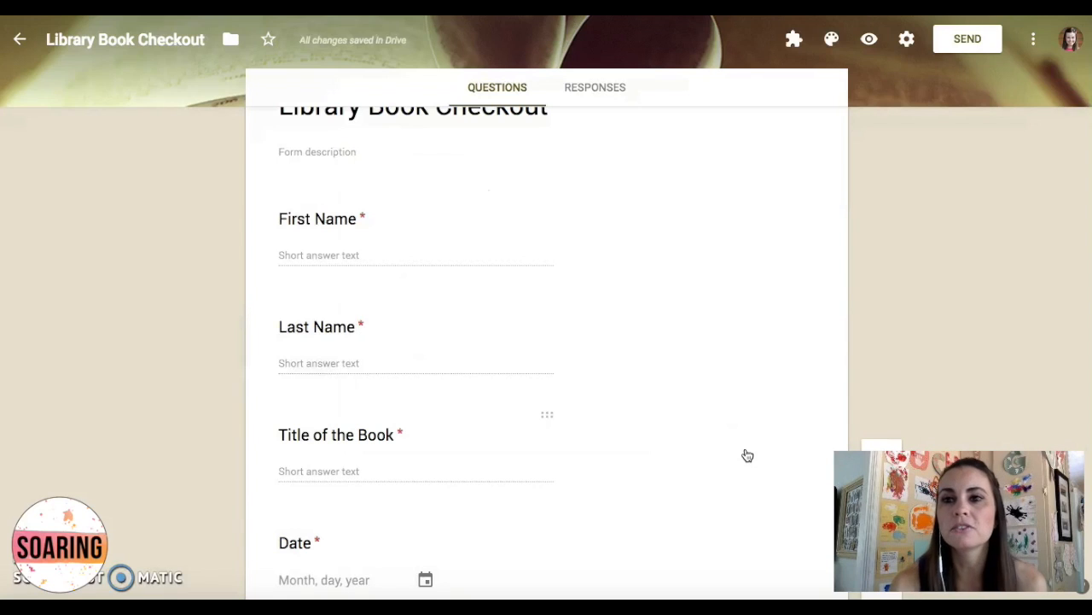
{"action": "left_click", "coordinate": [869, 42]}
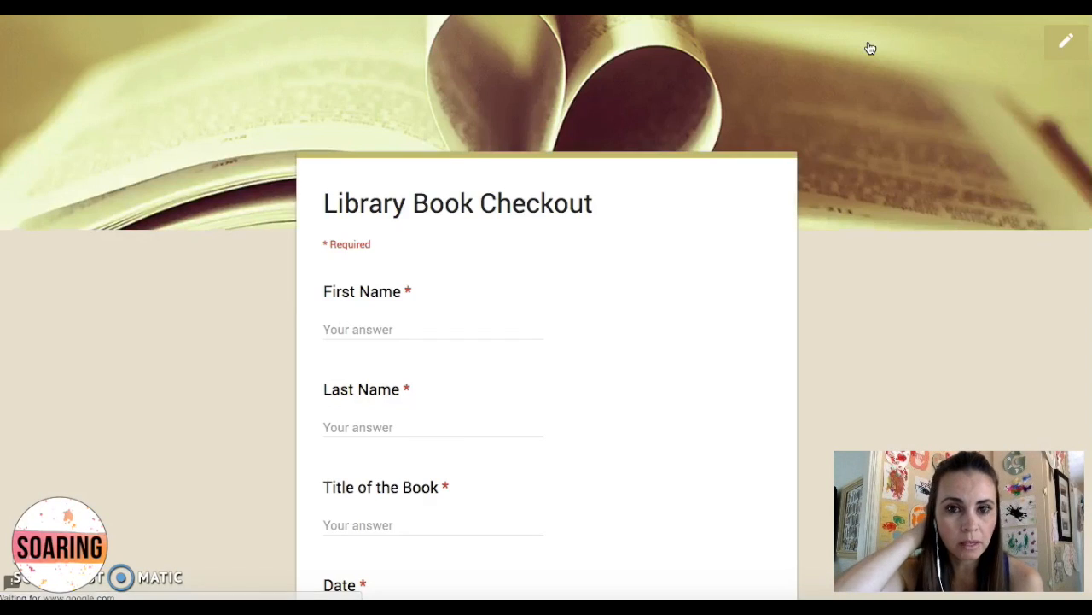
{"action": "scroll", "coordinate": [689, 351], "scroll_direction": "down", "scroll_amount": 4}
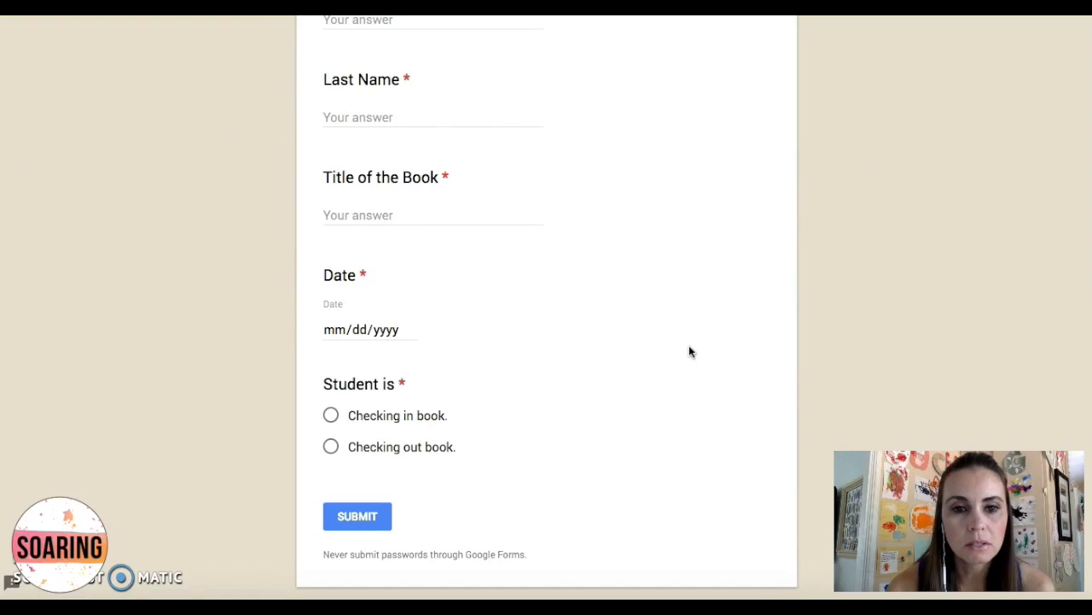
{"action": "scroll", "coordinate": [688, 351], "scroll_direction": "up", "scroll_amount": 3}
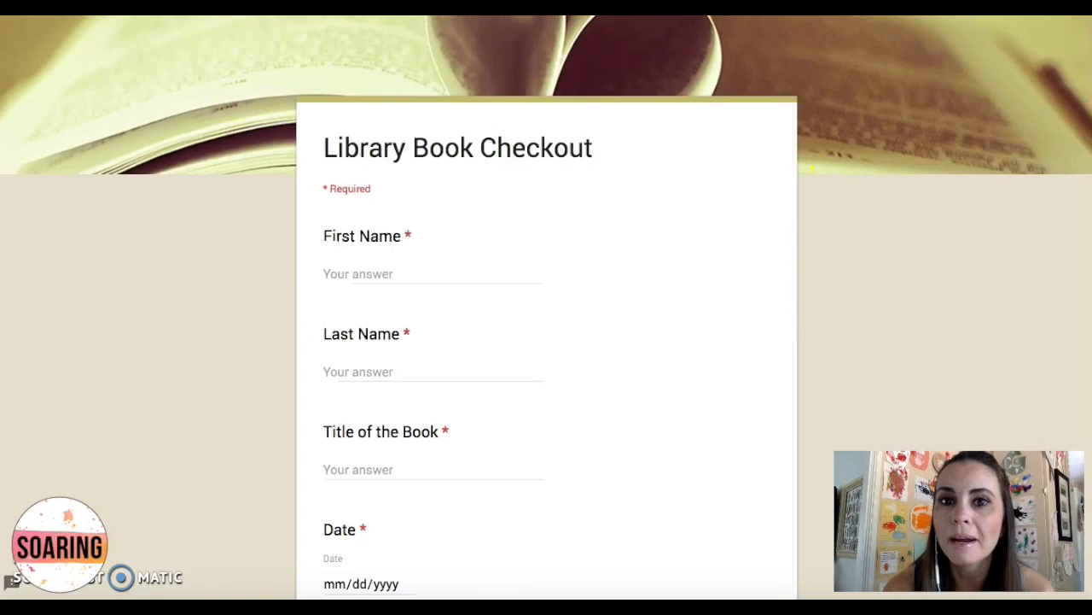
{"action": "key", "text": "super+w"}
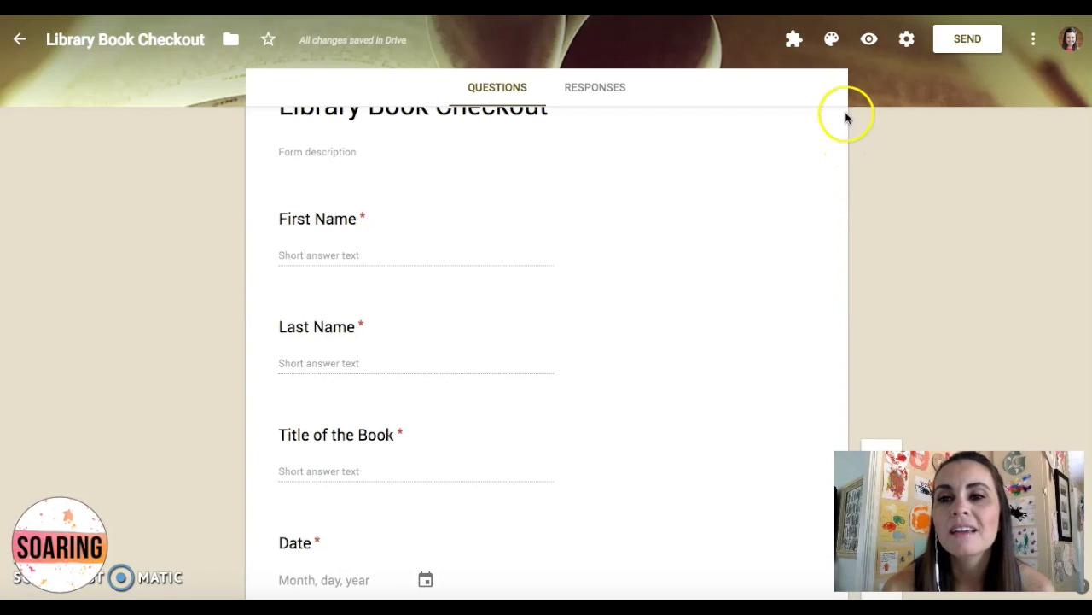
Copy the form's shortened goo.gl link from the Send form dialog, then close it
{"action": "left_click", "coordinate": [957, 43]}
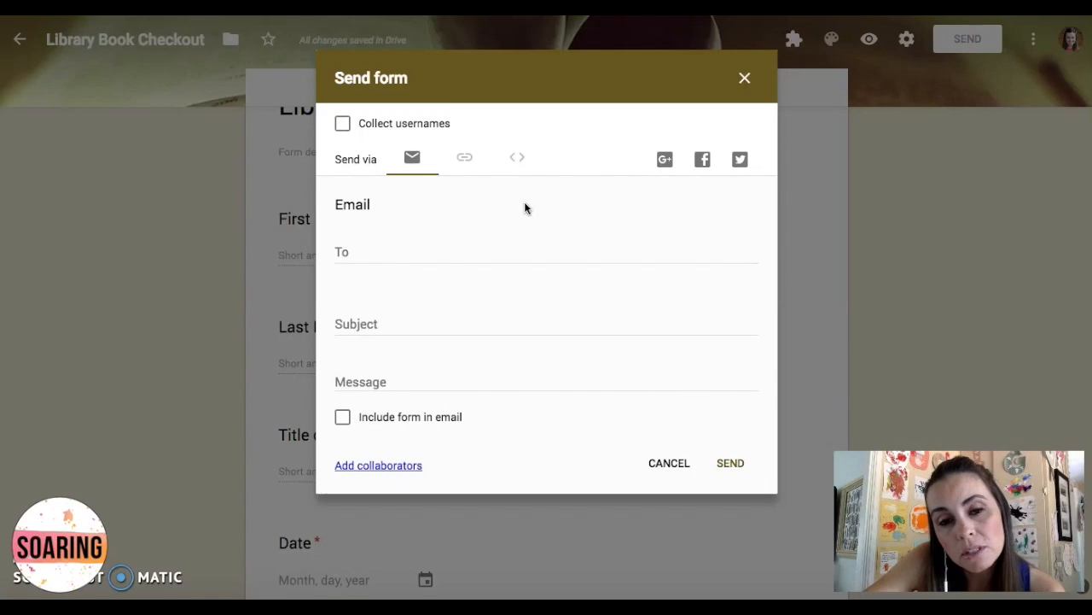
{"action": "left_click", "coordinate": [466, 162]}
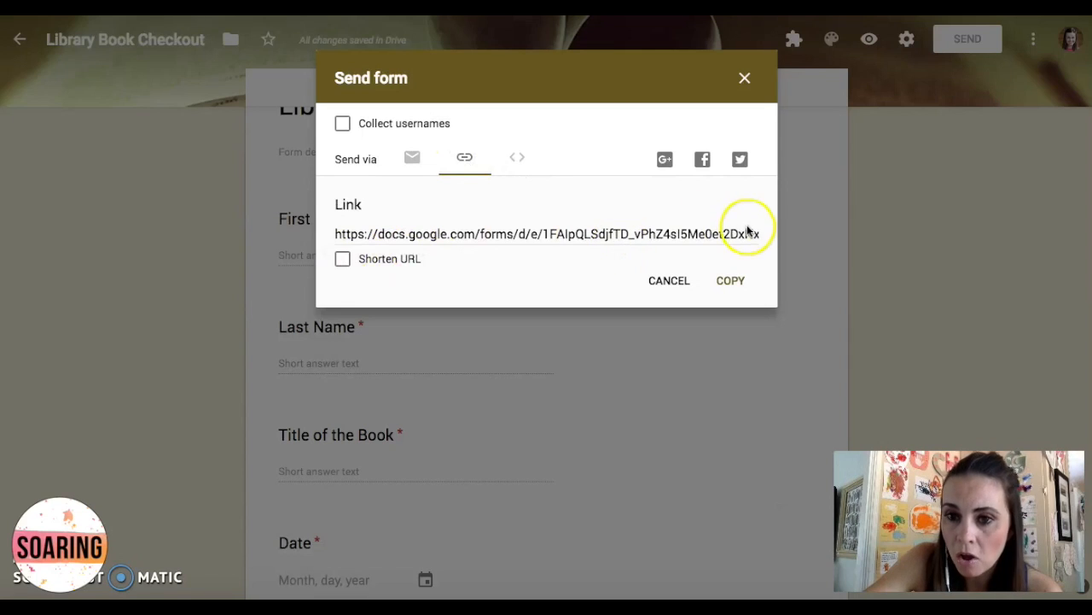
{"action": "left_click", "coordinate": [345, 261]}
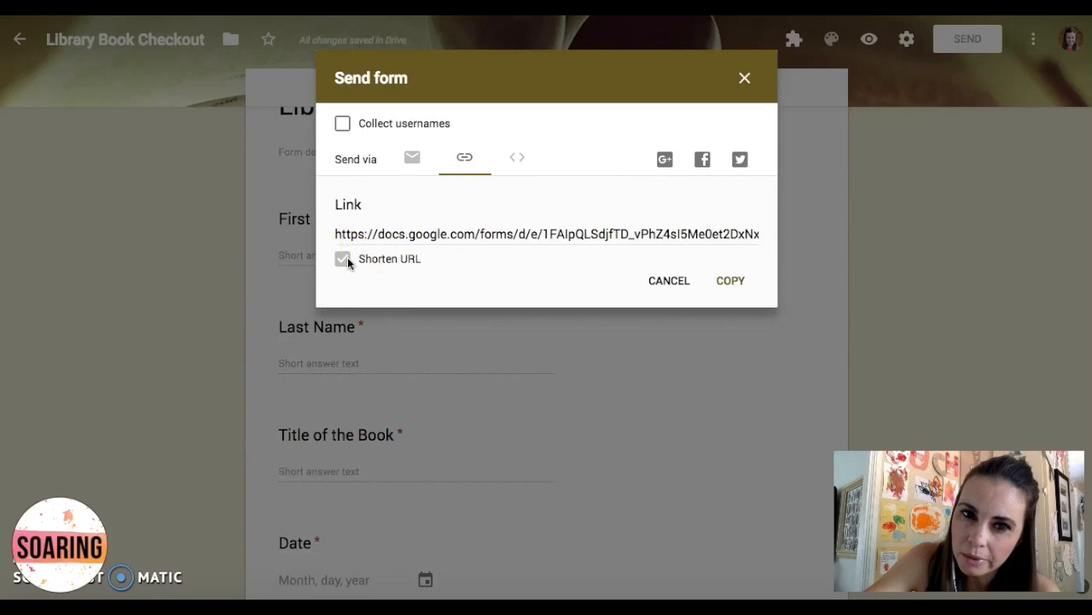
{"action": "left_click", "coordinate": [732, 280]}
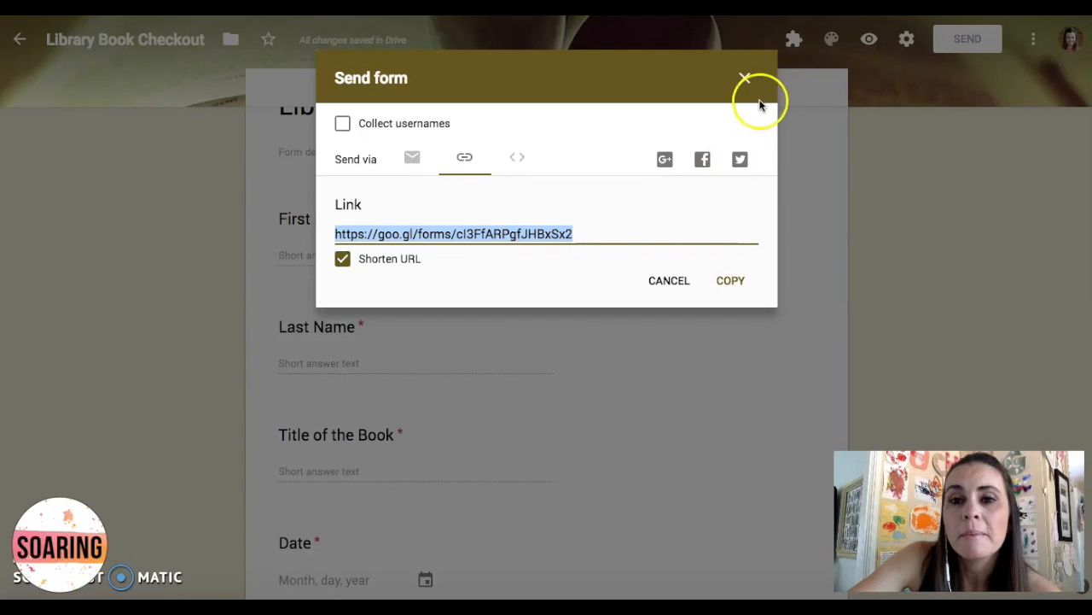
{"action": "left_click", "coordinate": [746, 78]}
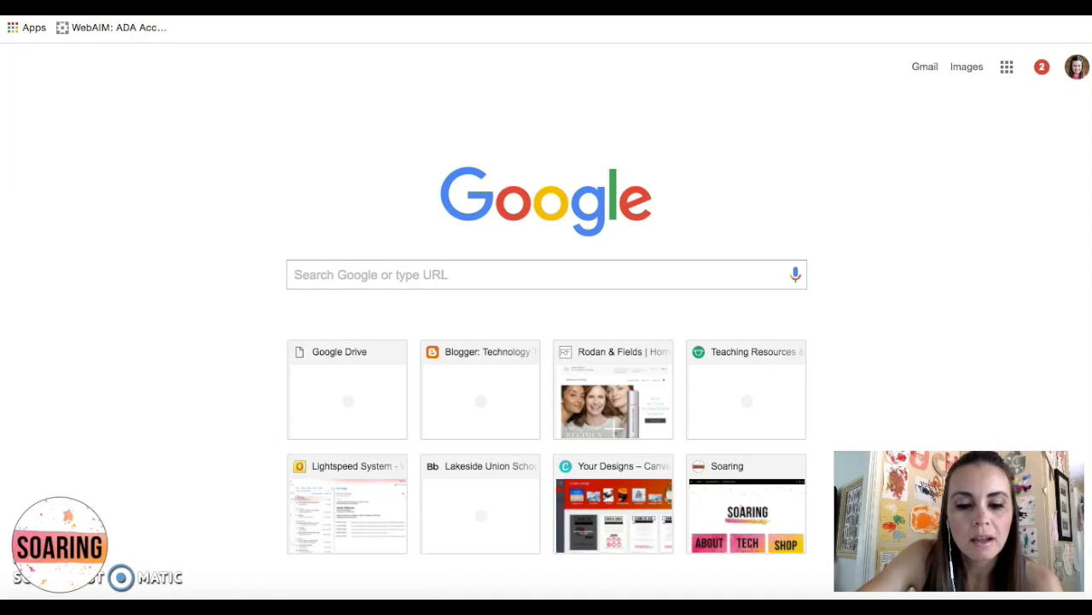
Open the pasted form link and enter a student's first and last name and book title Holes
{"action": "key", "text": "super+v"}
{"action": "key", "text": "Return"}
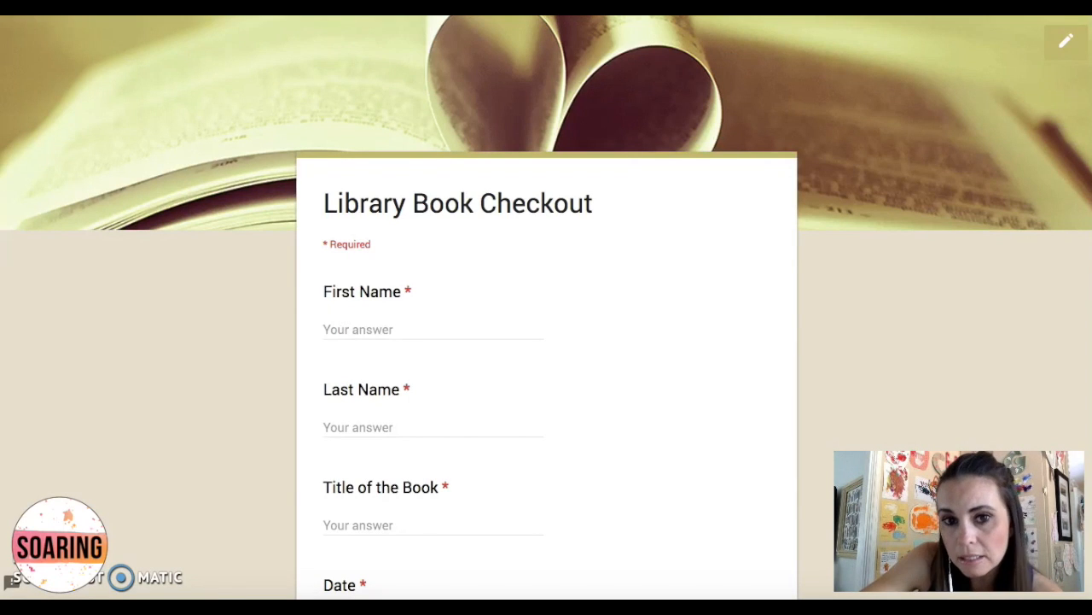
{"action": "scroll", "coordinate": [738, 338], "scroll_direction": "down", "scroll_amount": 1}
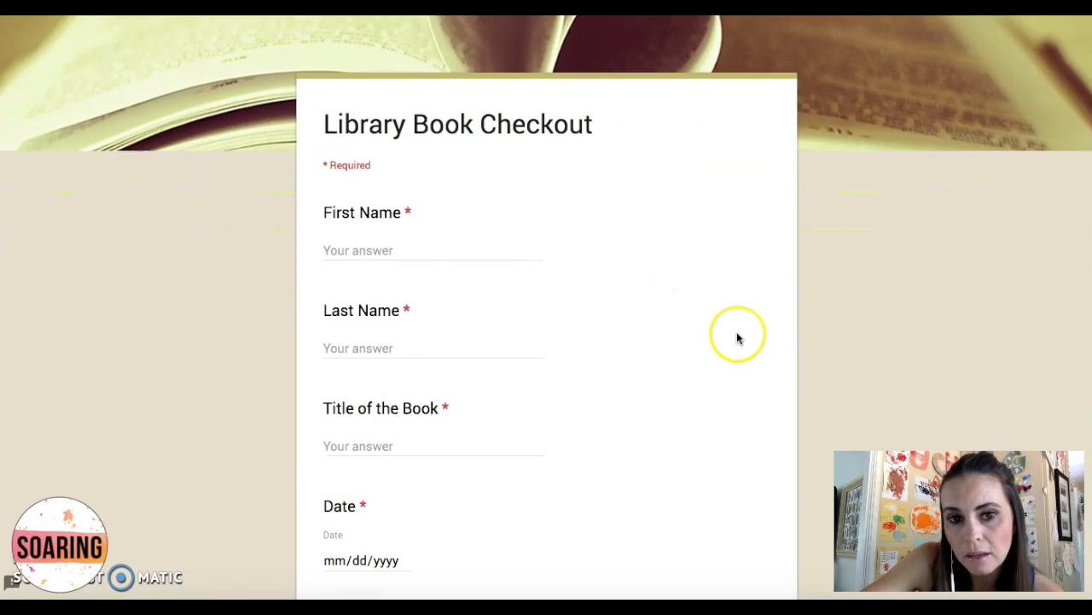
{"action": "left_click", "coordinate": [410, 250]}
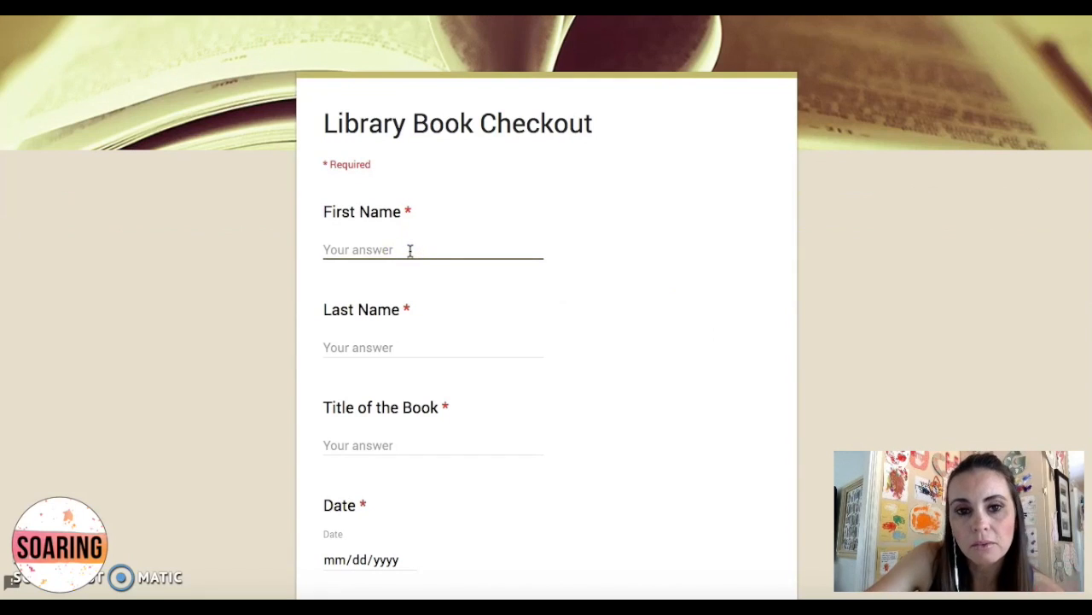
{"action": "type", "text": "Sandy"}
{"action": "key", "text": "Tab"}
{"action": "type", "text": "Patterson"}
{"action": "key", "text": "Tab"}
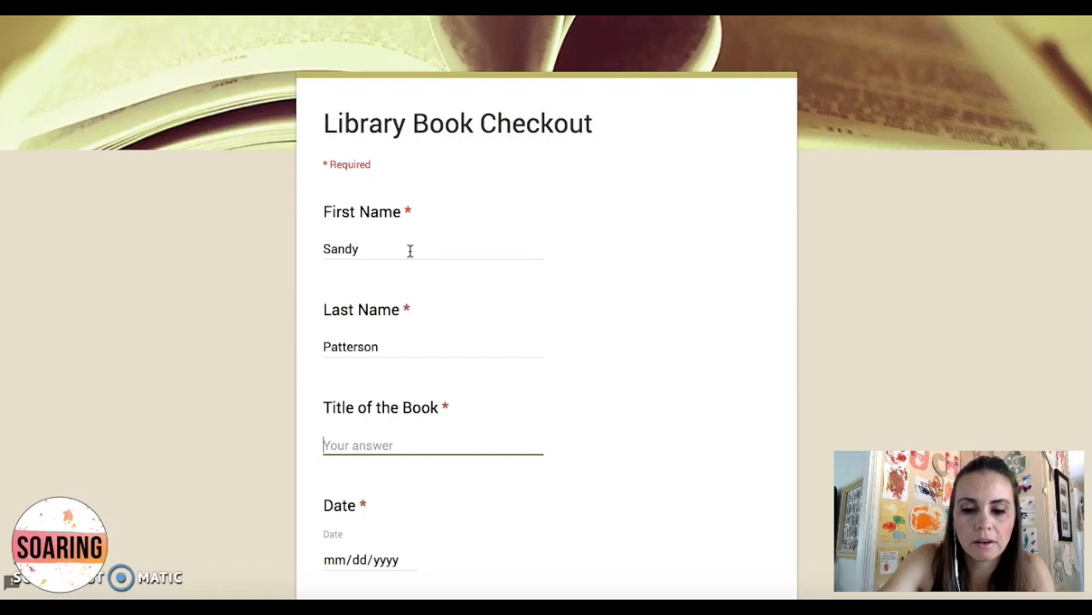
{"action": "type", "text": "Holes"}
Enter the date 07/20/2017, choose 'Checking out book.', and submit the response
{"action": "scroll", "coordinate": [500, 266], "scroll_direction": "down", "scroll_amount": 2}
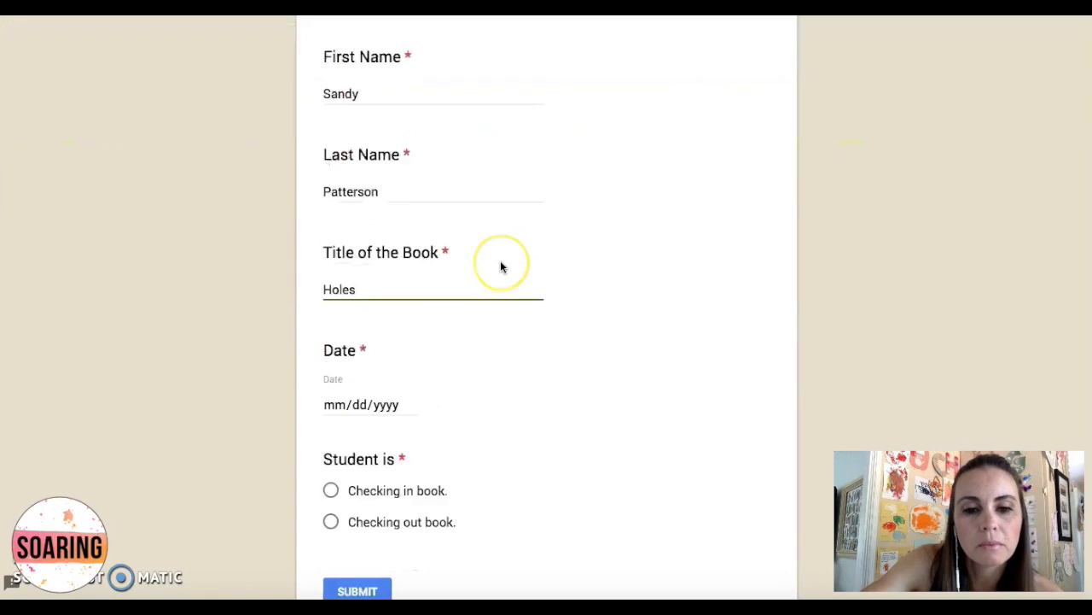
{"action": "scroll", "coordinate": [500, 266], "scroll_direction": "down", "scroll_amount": 1}
{"action": "left_click", "coordinate": [337, 338]}
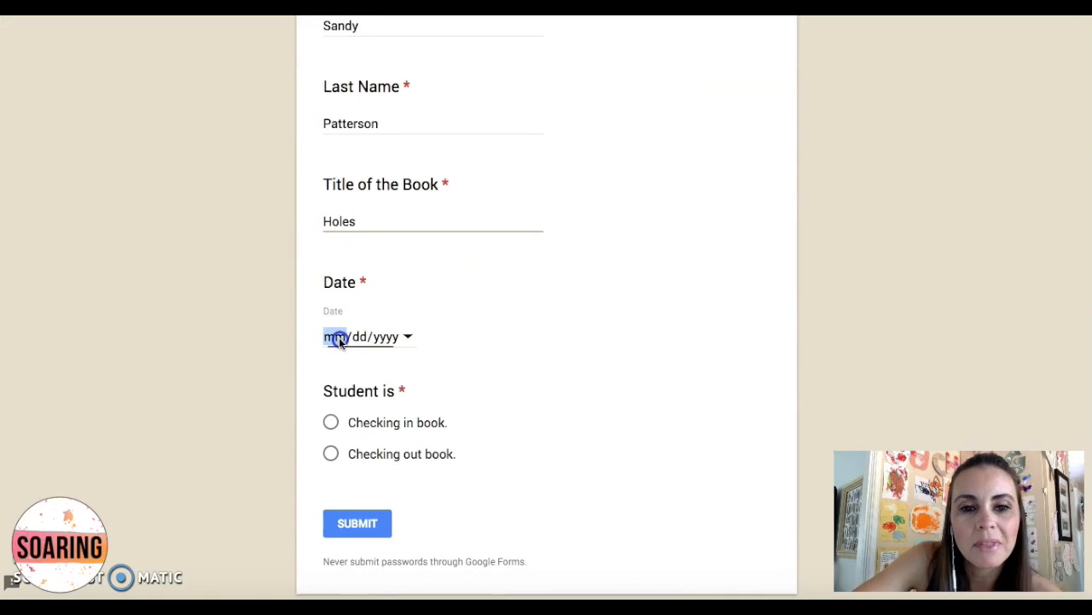
{"action": "type", "text": "0"}
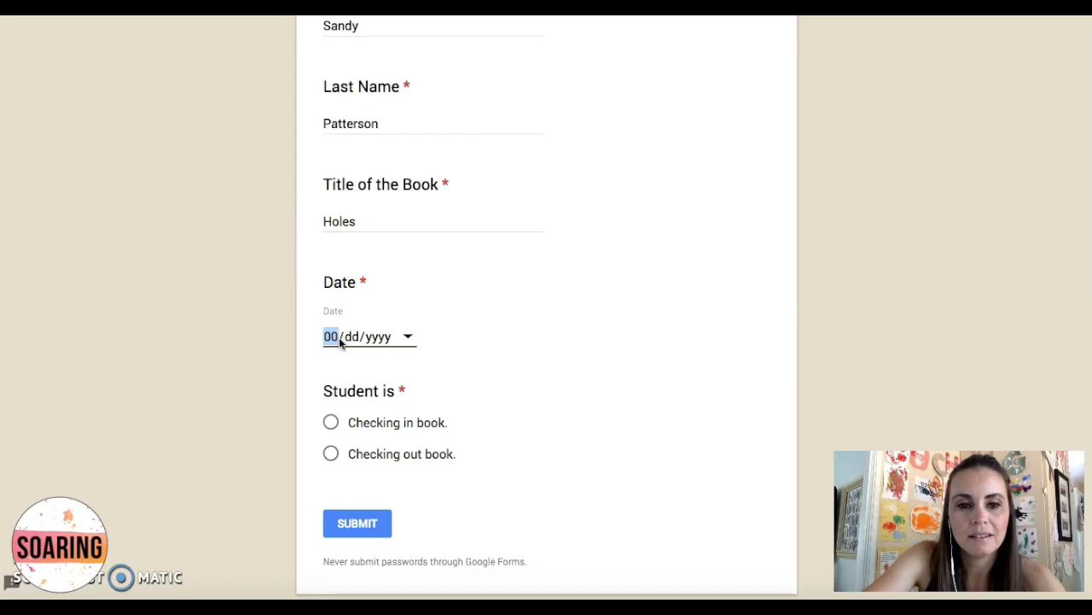
{"action": "type", "text": "7"}
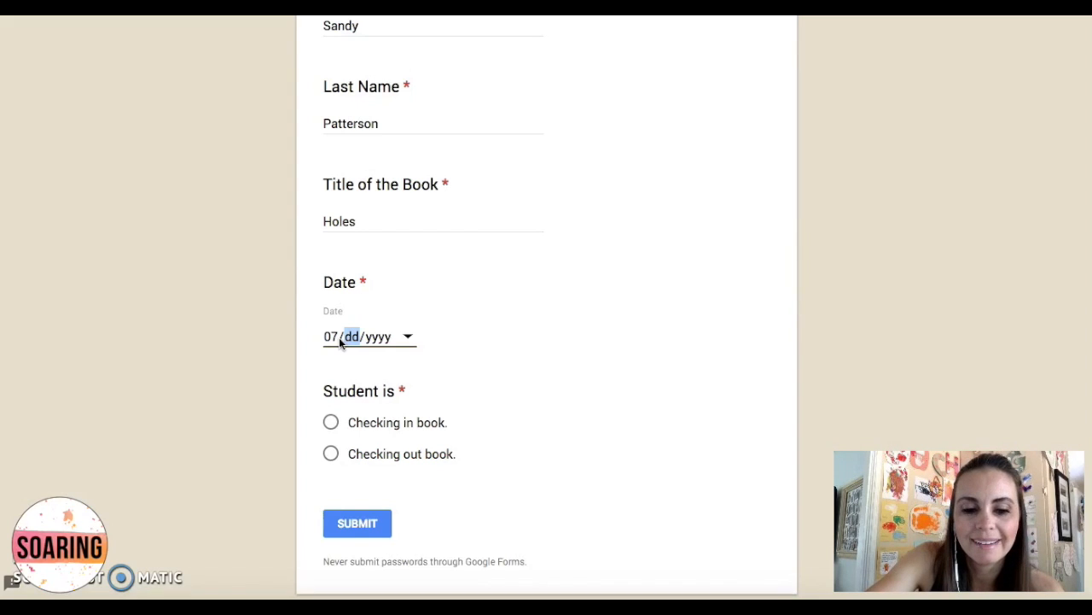
{"action": "type", "text": "202017"}
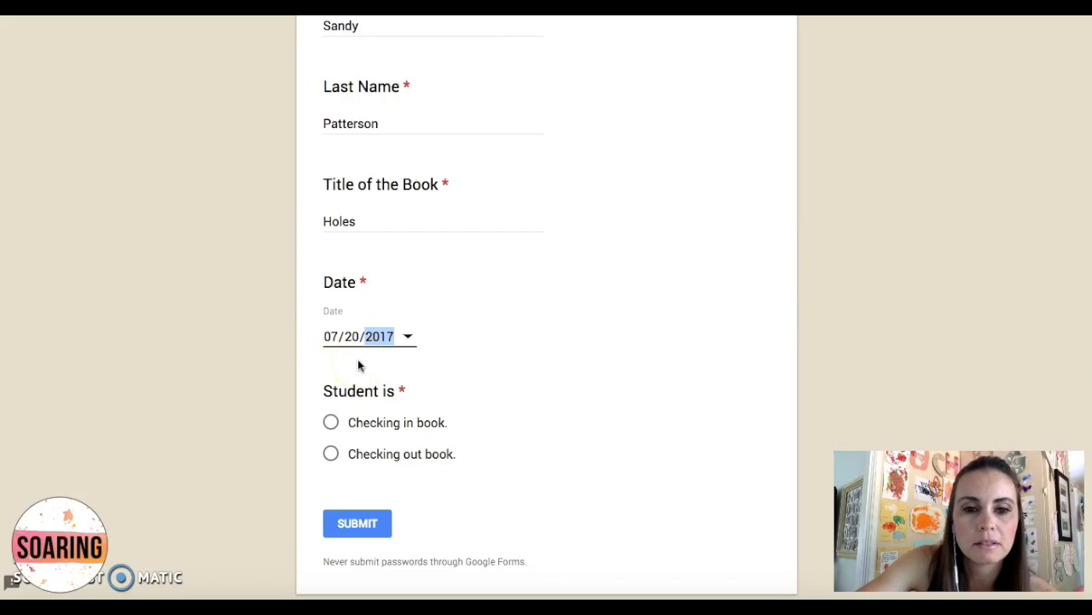
{"action": "left_click", "coordinate": [331, 455]}
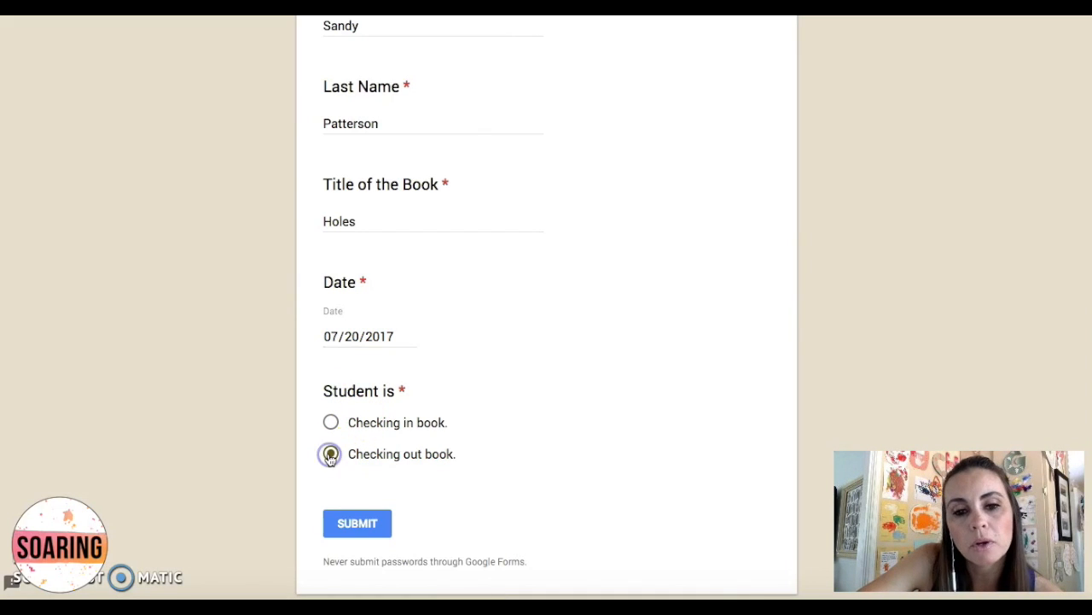
{"action": "left_click", "coordinate": [374, 523]}
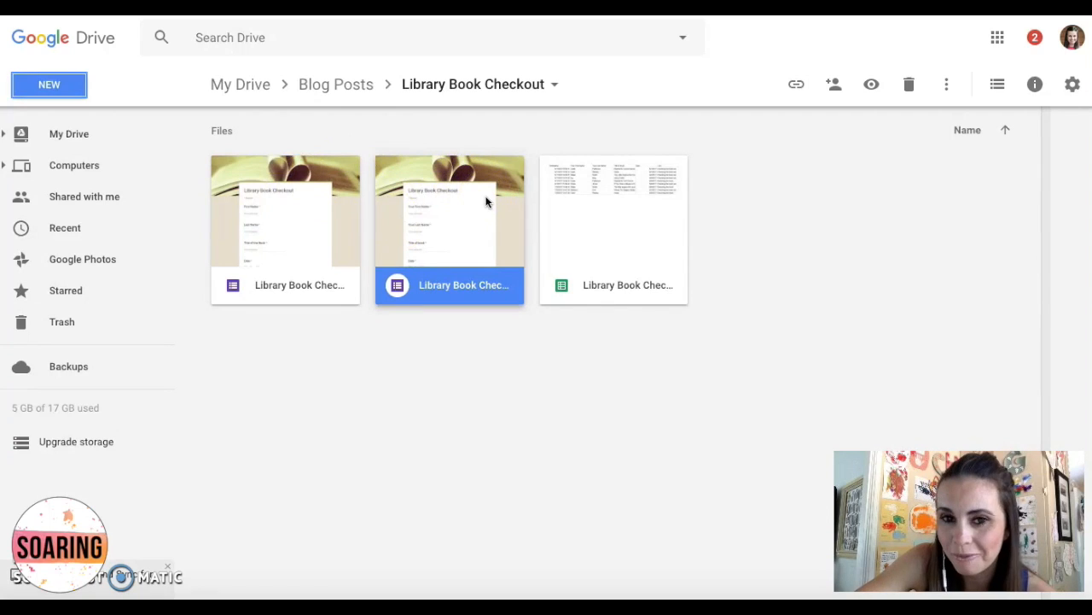
Open the Library Book Checkout form from the Drive folder in the Forms editor
{"action": "double_click", "coordinate": [309, 201]}
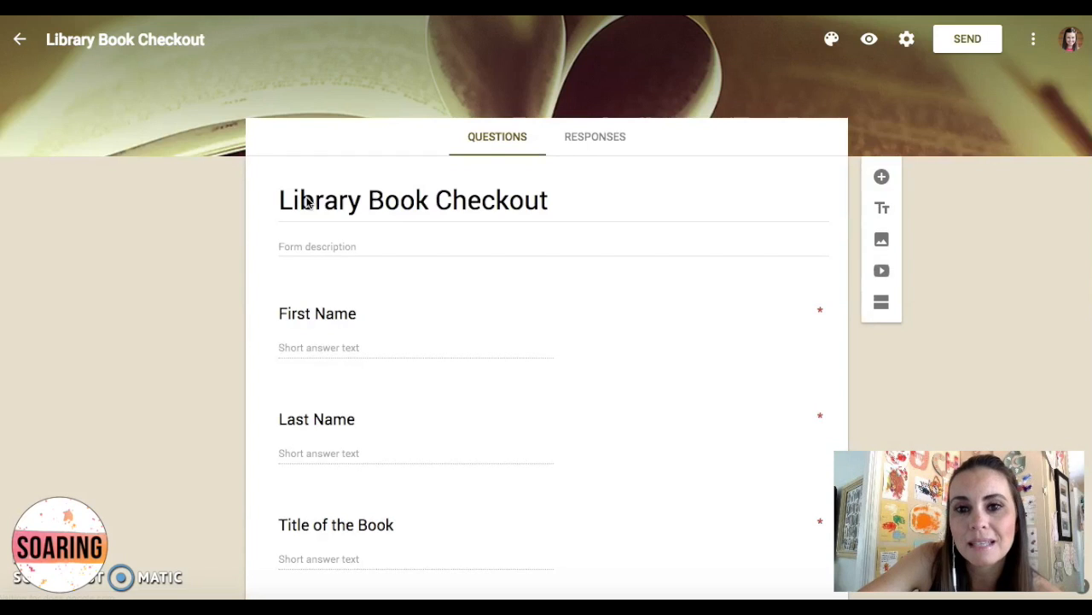
Review the Responses tab summary and pie chart for the single test response
{"action": "left_click", "coordinate": [592, 139]}
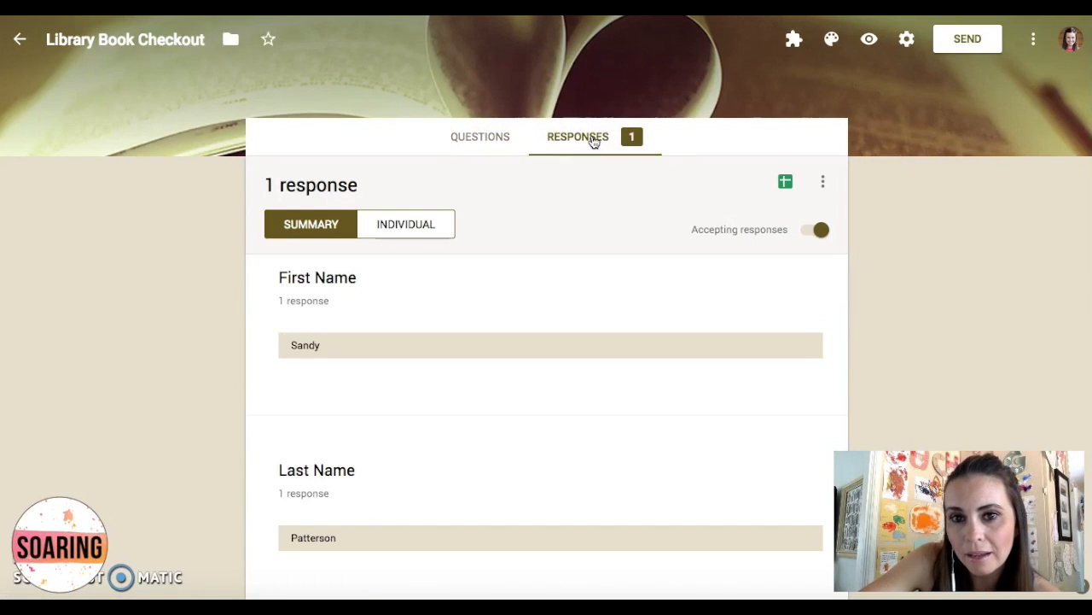
{"action": "scroll", "coordinate": [556, 419], "scroll_direction": "down", "scroll_amount": 3}
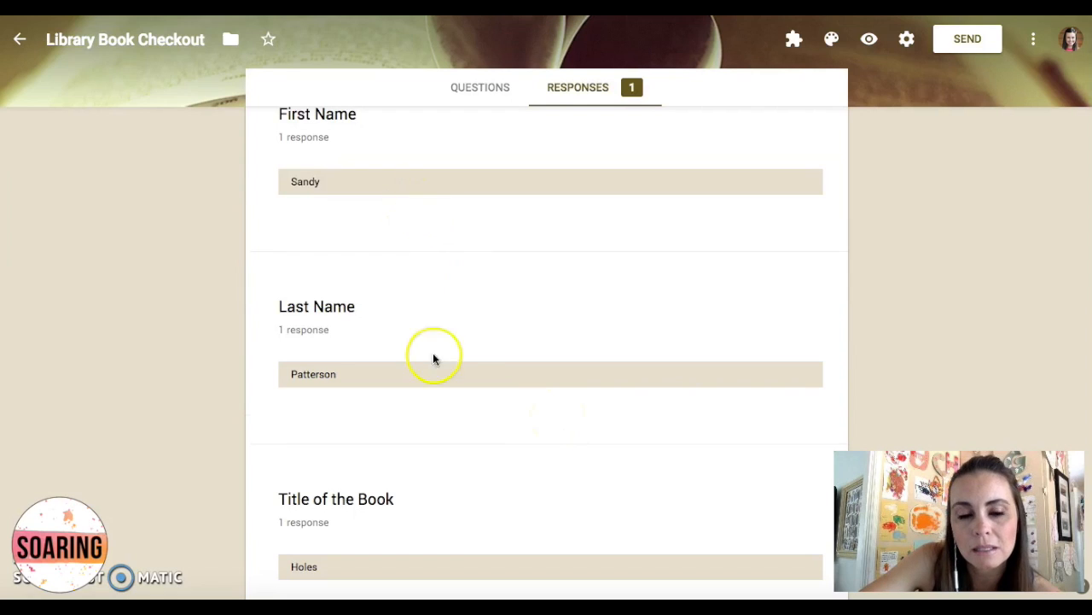
{"action": "scroll", "coordinate": [465, 482], "scroll_direction": "down", "scroll_amount": 3}
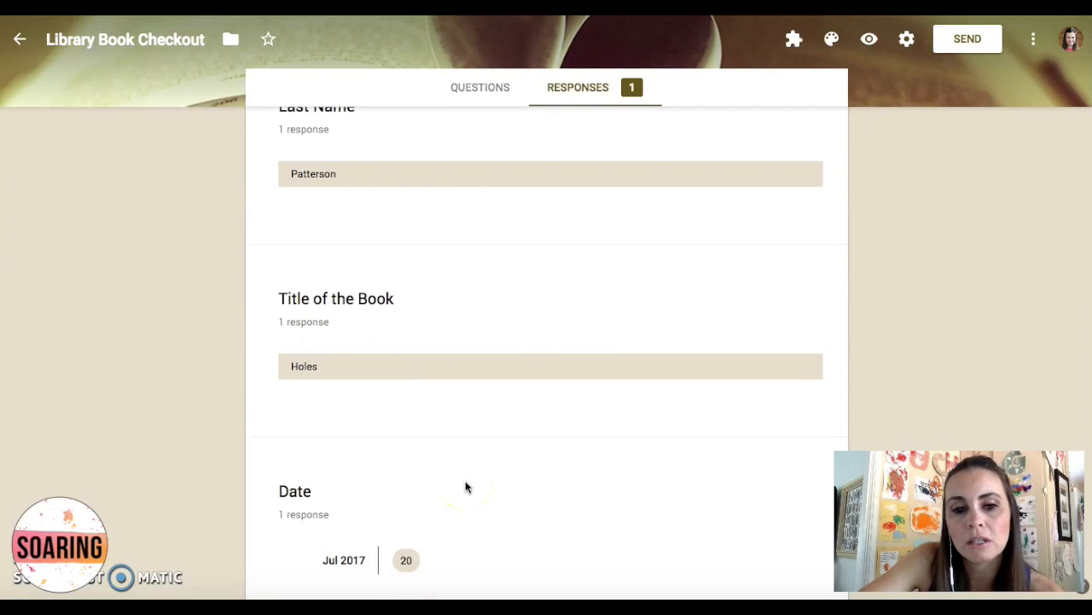
{"action": "scroll", "coordinate": [465, 486], "scroll_direction": "down", "scroll_amount": 2}
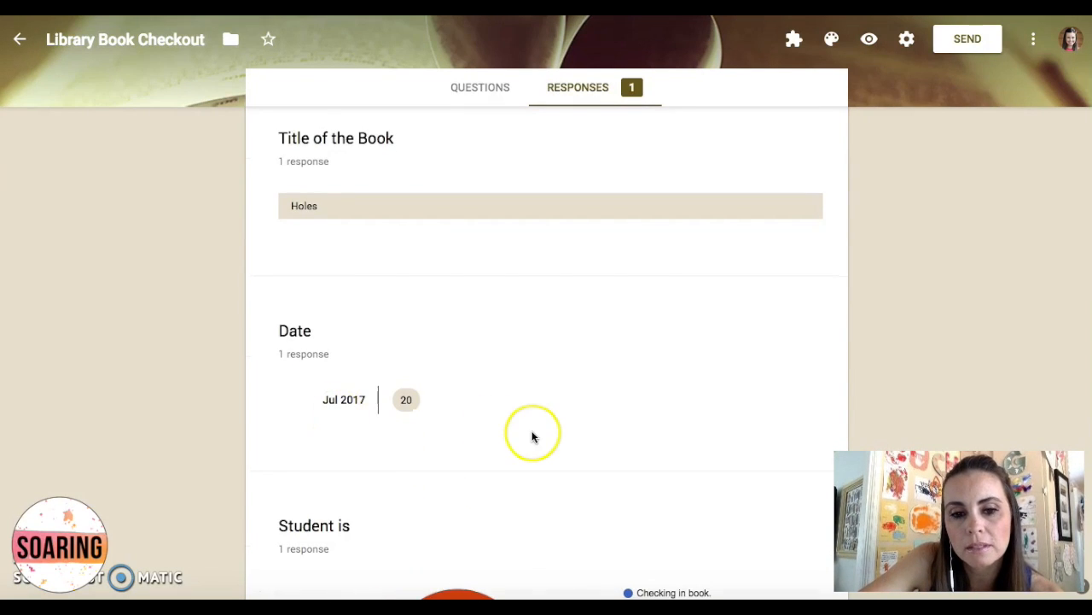
{"action": "scroll", "coordinate": [531, 436], "scroll_direction": "down", "scroll_amount": 3}
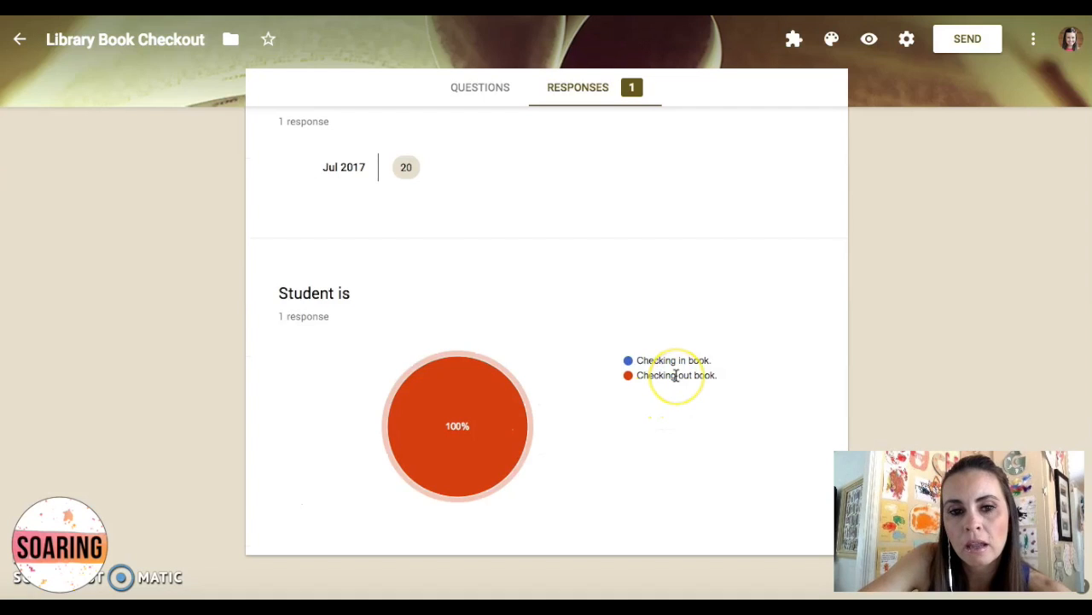
{"action": "scroll", "coordinate": [675, 402], "scroll_direction": "up", "scroll_amount": 5}
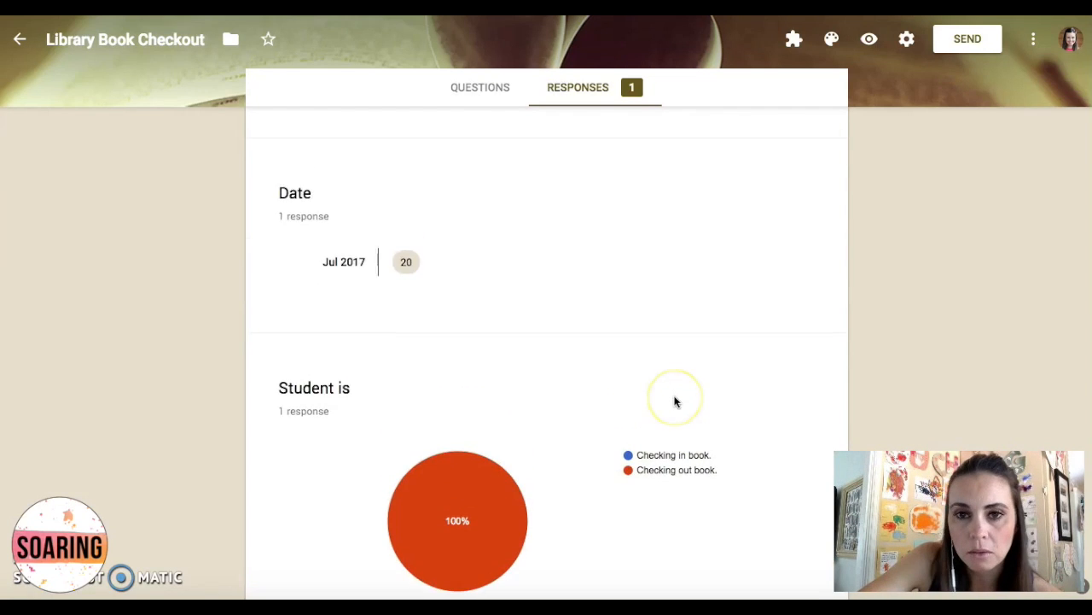
{"action": "scroll", "coordinate": [676, 402], "scroll_direction": "up", "scroll_amount": 3}
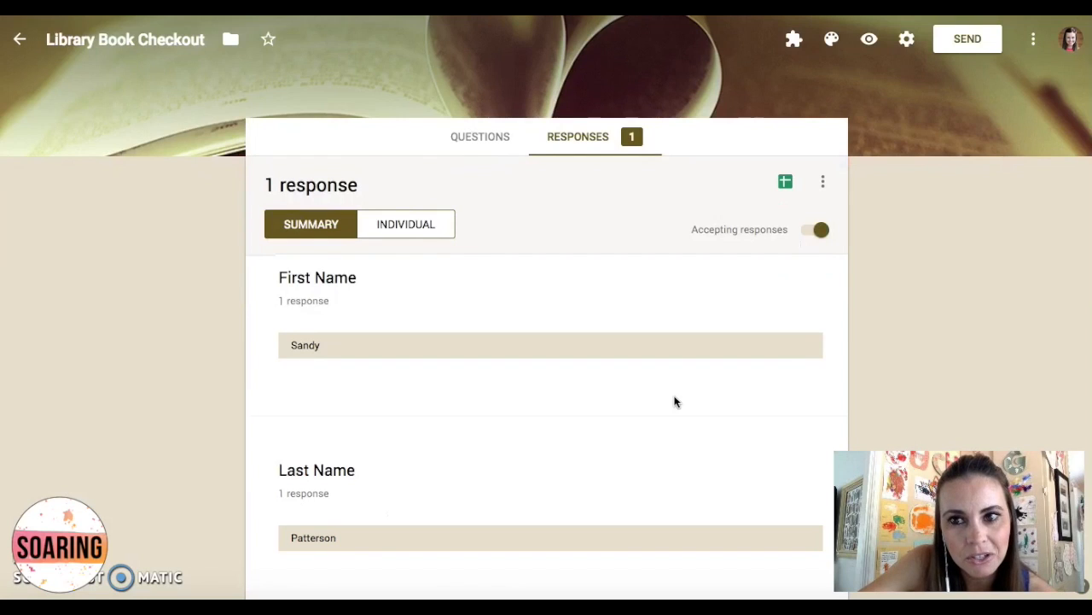
{"action": "left_click", "coordinate": [786, 185]}
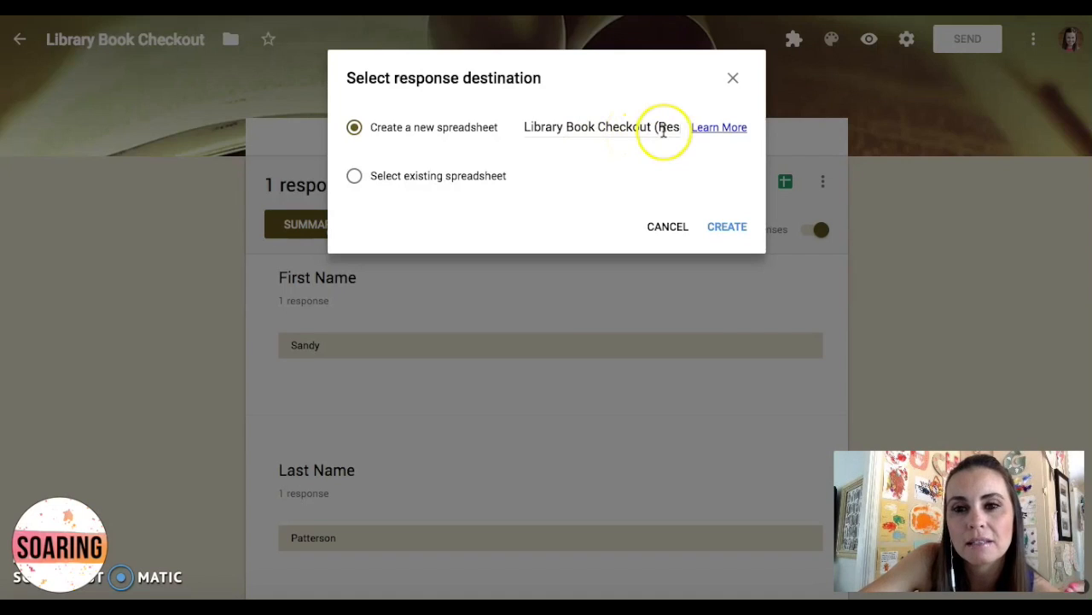
Create a new linked Library Book Checkout (Responses) spreadsheet to collect the form's answers
{"action": "left_click", "coordinate": [726, 227]}
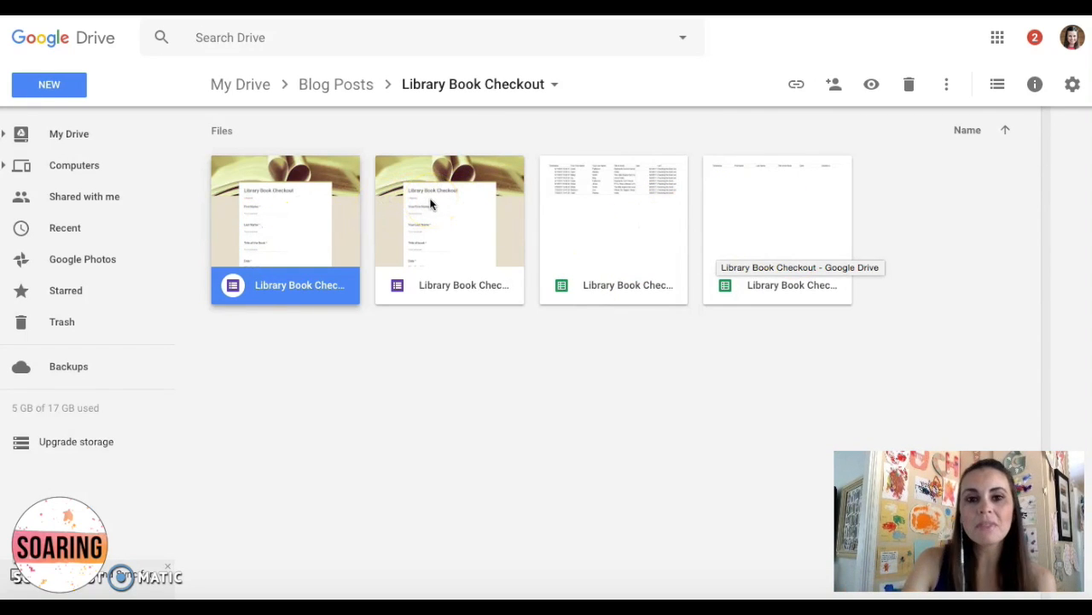
Open the existing Library Book Checkout (Responses) spreadsheet from the Drive folder
{"action": "double_click", "coordinate": [608, 200]}
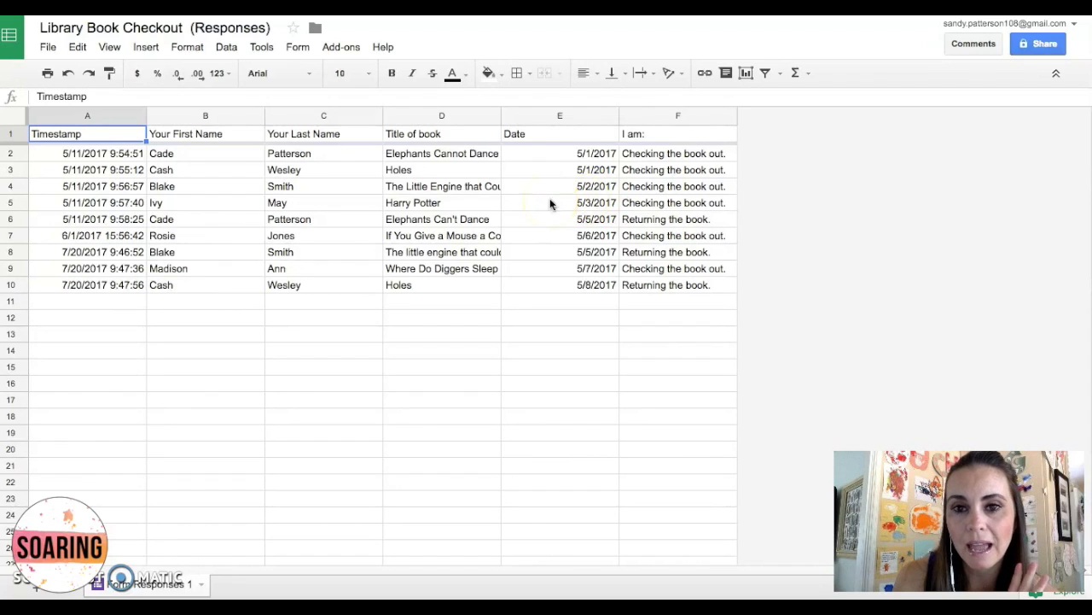
Hide the Timestamp column and sort all rows A→Z by first name
{"action": "left_click", "coordinate": [138, 115]}
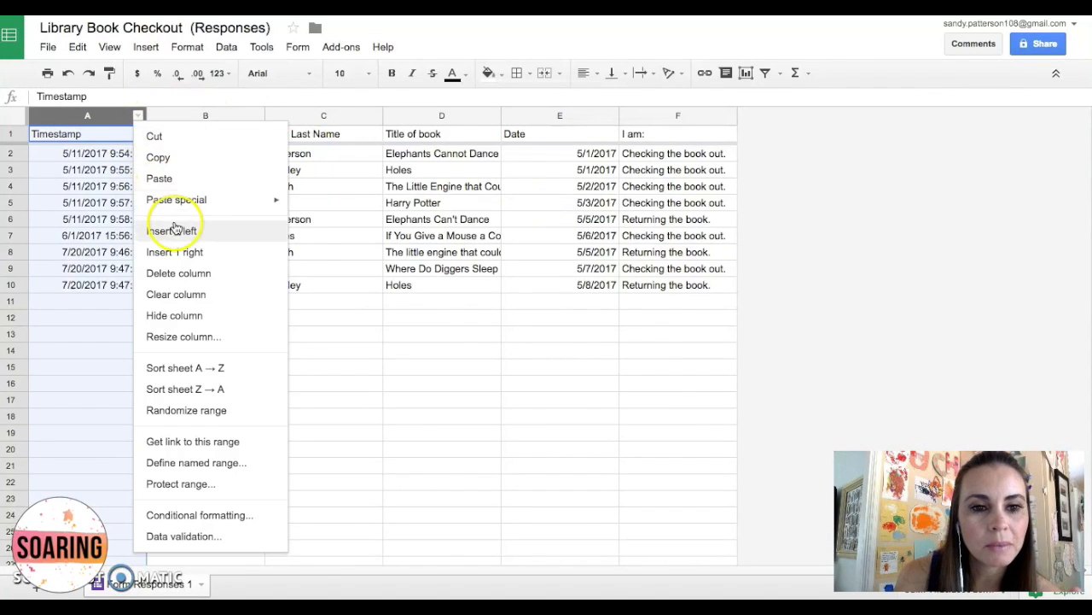
{"action": "left_click", "coordinate": [189, 316]}
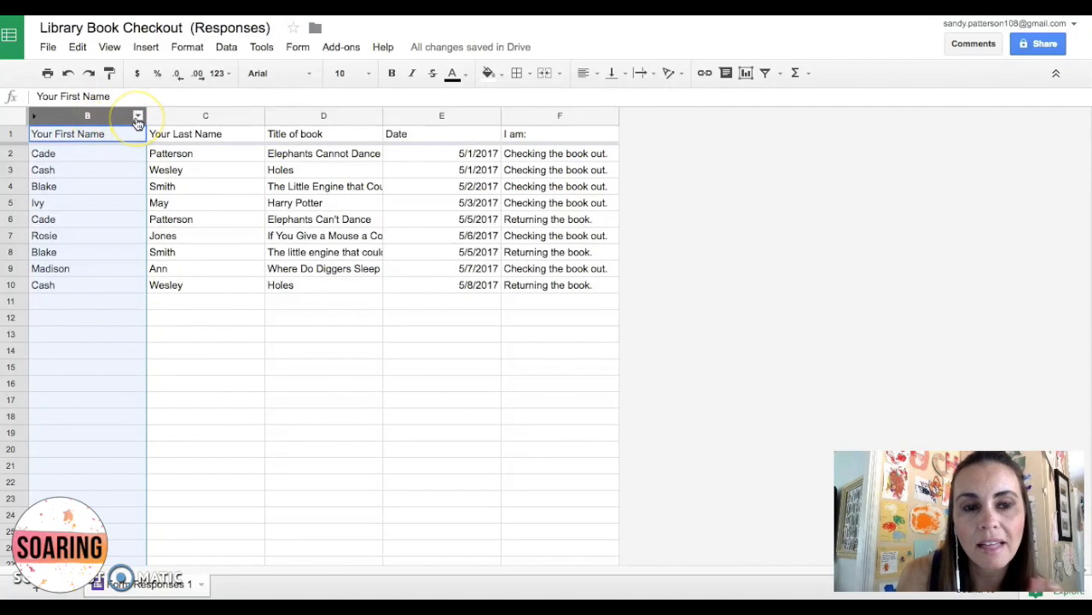
{"action": "left_click", "coordinate": [138, 116]}
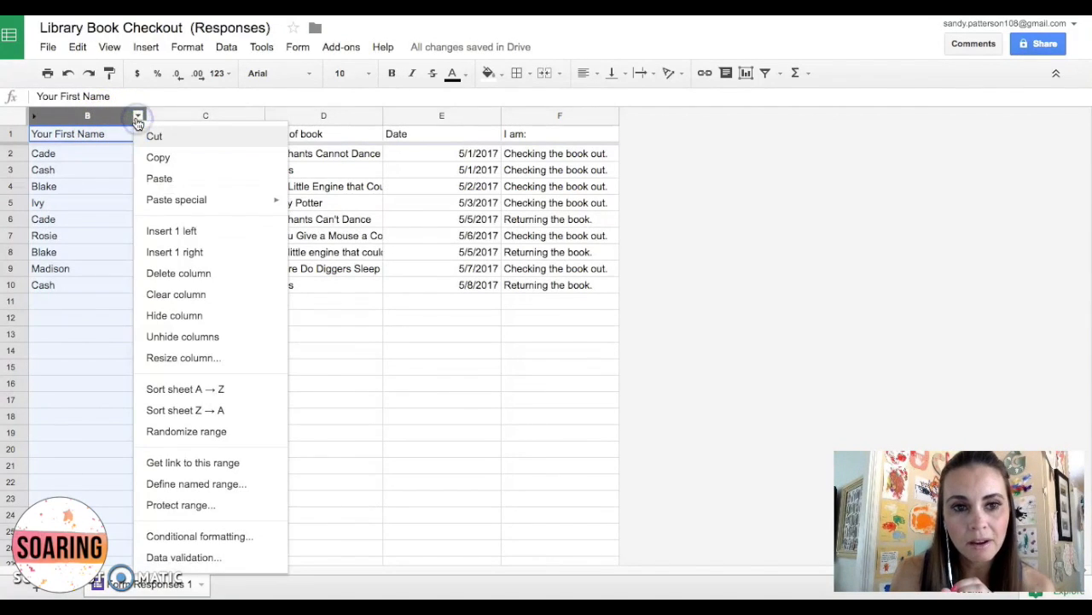
{"action": "left_click", "coordinate": [234, 389]}
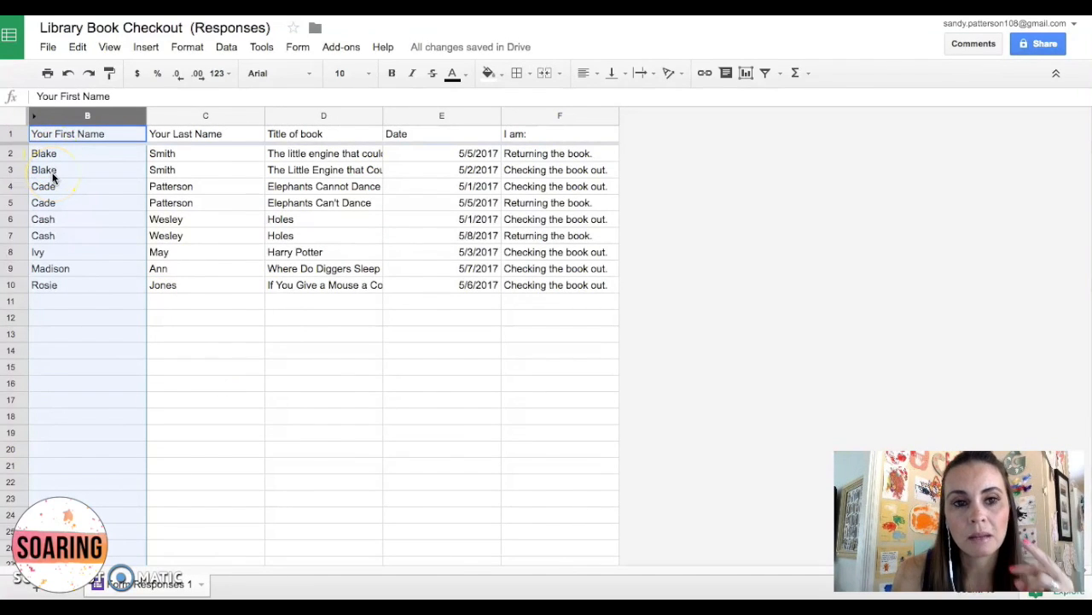
Check the sorted book titles in D2–D3 and row 8's name, status and date cells
{"action": "left_click", "coordinate": [282, 153]}
{"action": "left_click", "coordinate": [329, 172]}
{"action": "left_click", "coordinate": [329, 155]}
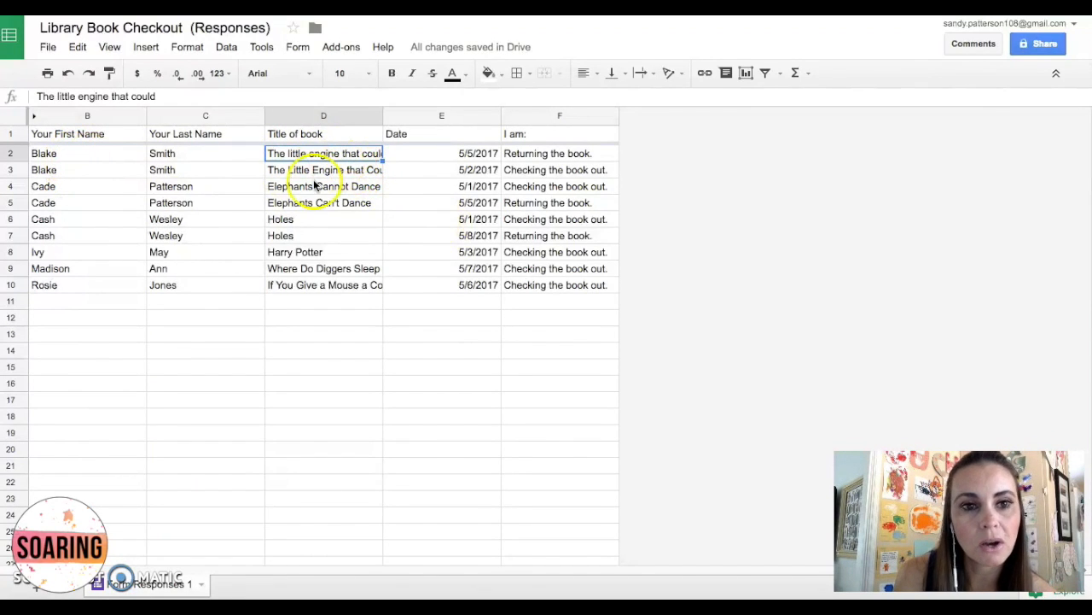
{"action": "left_click", "coordinate": [54, 252]}
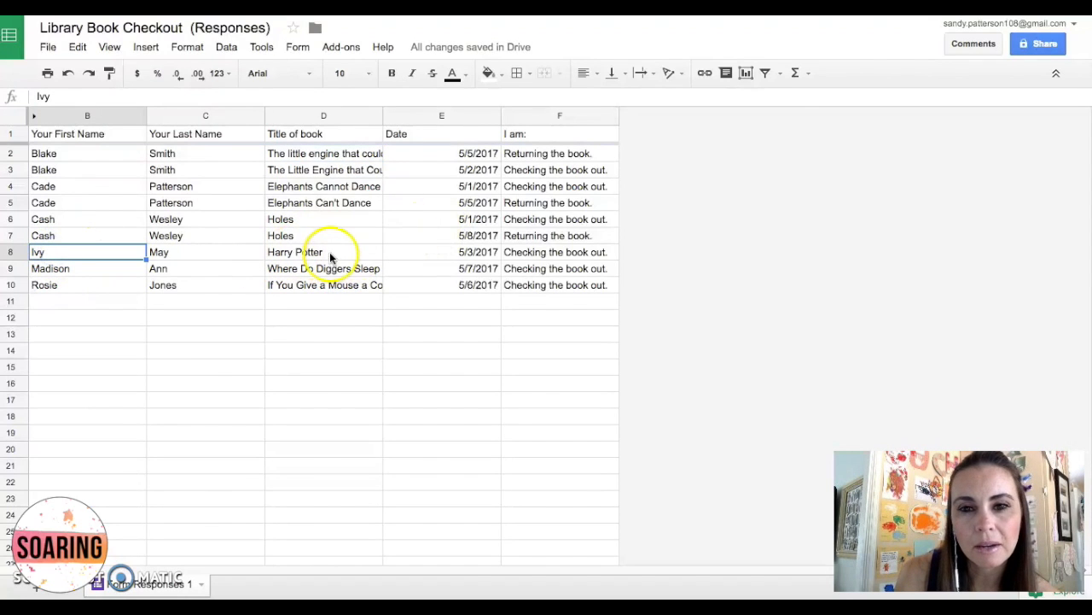
{"action": "left_click", "coordinate": [527, 252]}
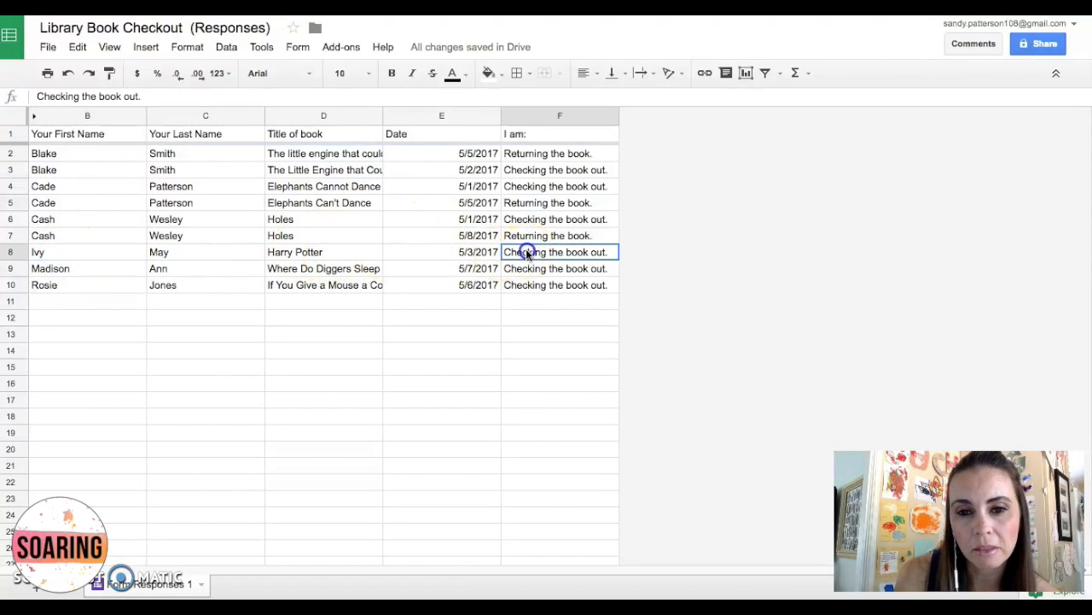
{"action": "left_click", "coordinate": [465, 254]}
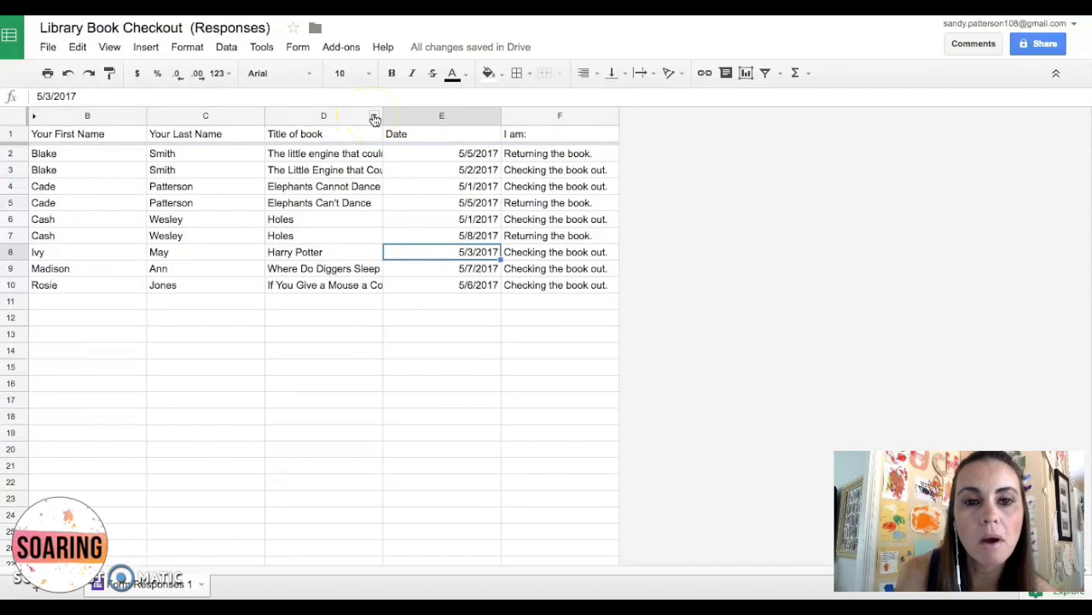
Sort the sheet A→Z by Title of book, then check the Holes and Harry Potter rows
{"action": "left_click", "coordinate": [373, 117]}
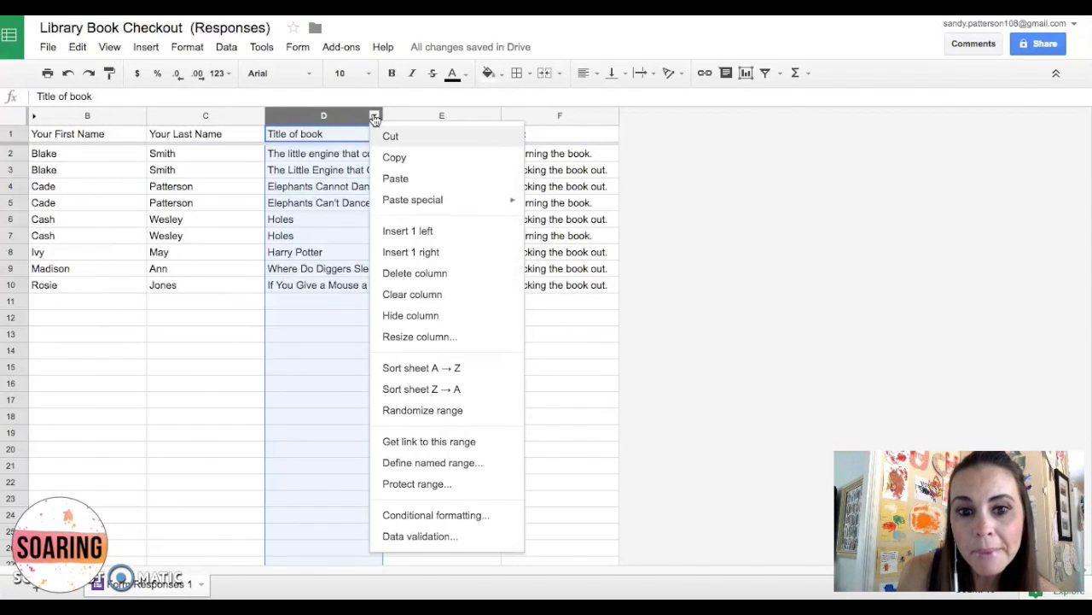
{"action": "left_click", "coordinate": [426, 368]}
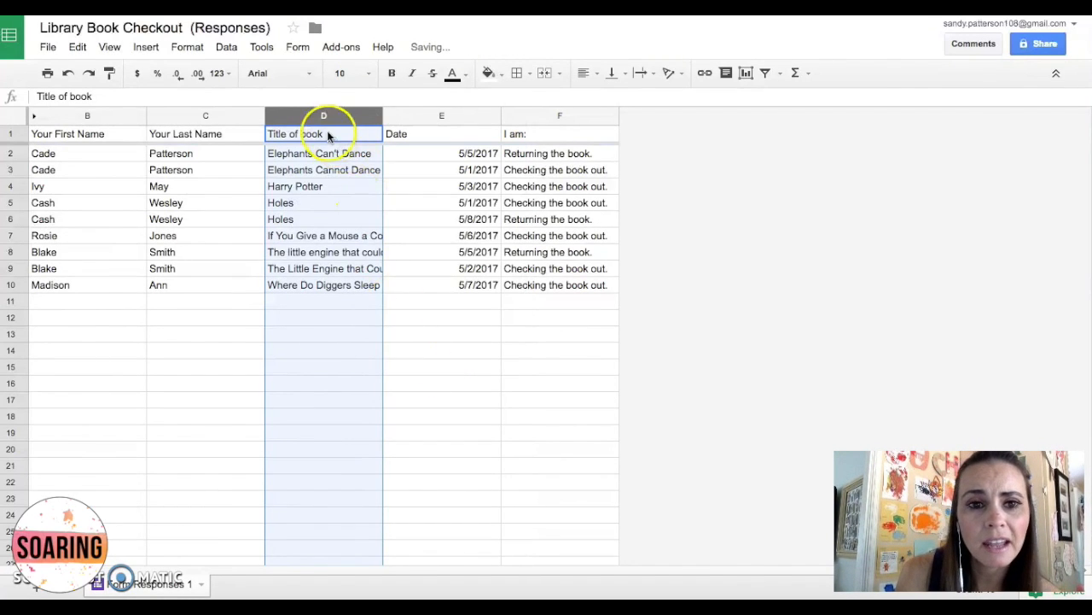
{"action": "left_click", "coordinate": [288, 205]}
{"action": "left_click", "coordinate": [282, 186]}
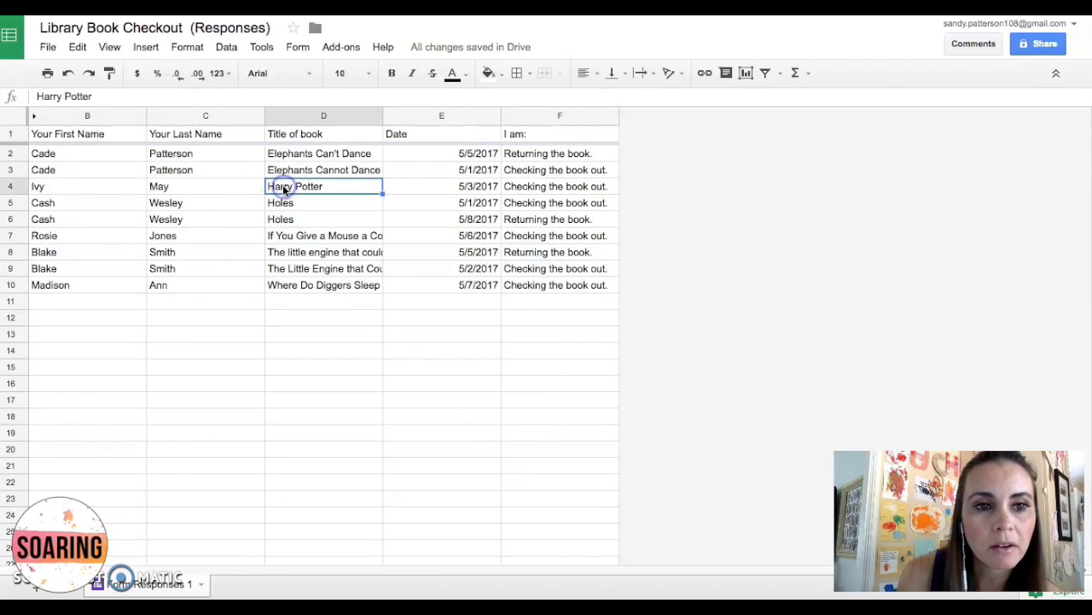
{"action": "left_click", "coordinate": [83, 182]}
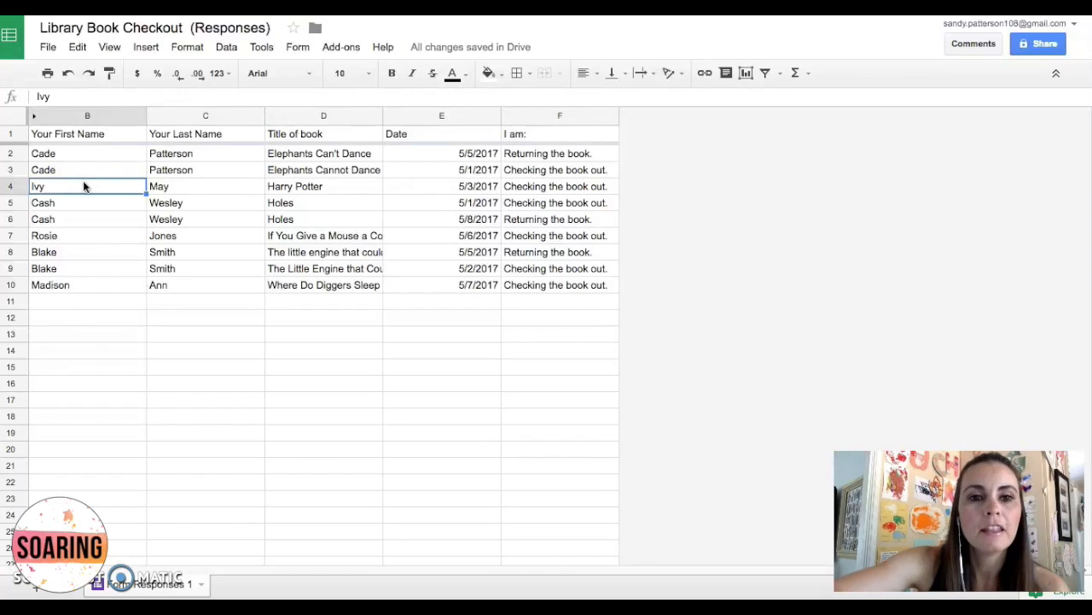
Sort the sheet A→Z by the I am: column, putting six checkout rows before three returns
{"action": "left_click", "coordinate": [495, 113]}
{"action": "left_click", "coordinate": [611, 118]}
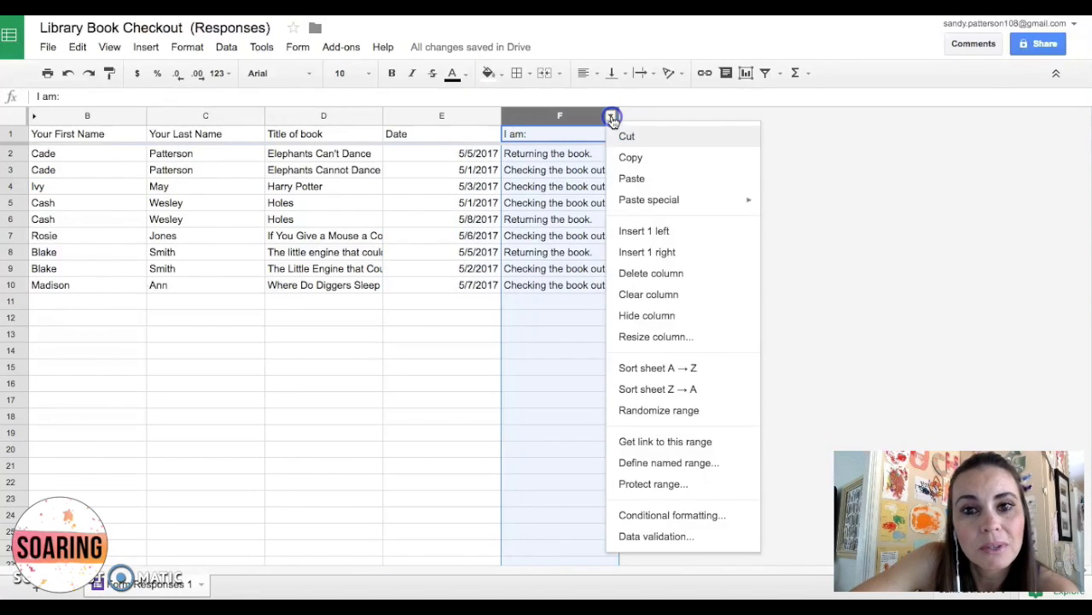
{"action": "left_click", "coordinate": [683, 368]}
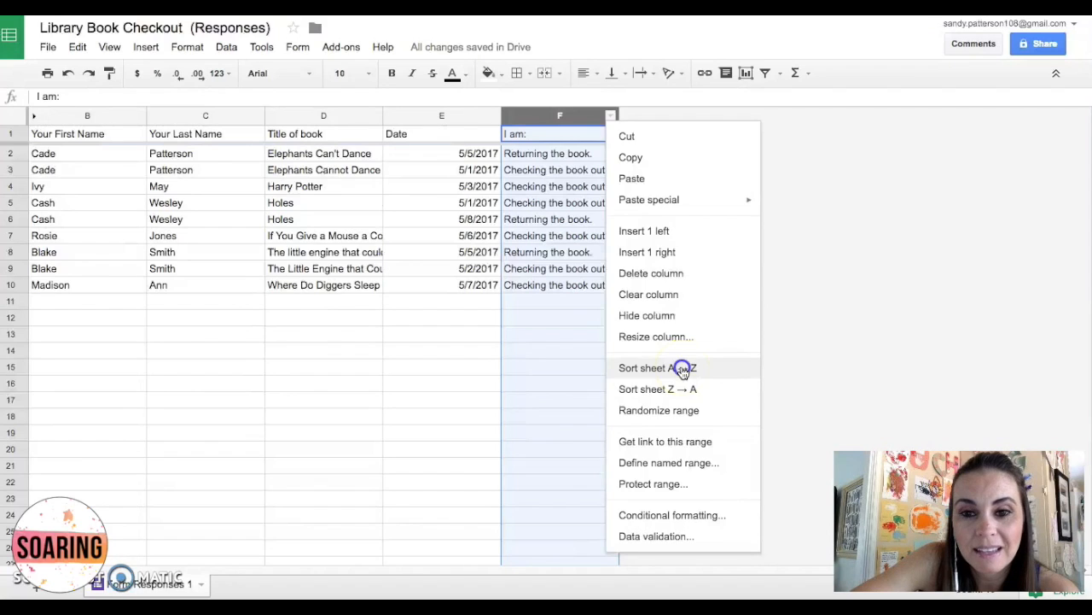
{"action": "left_click", "coordinate": [580, 351]}
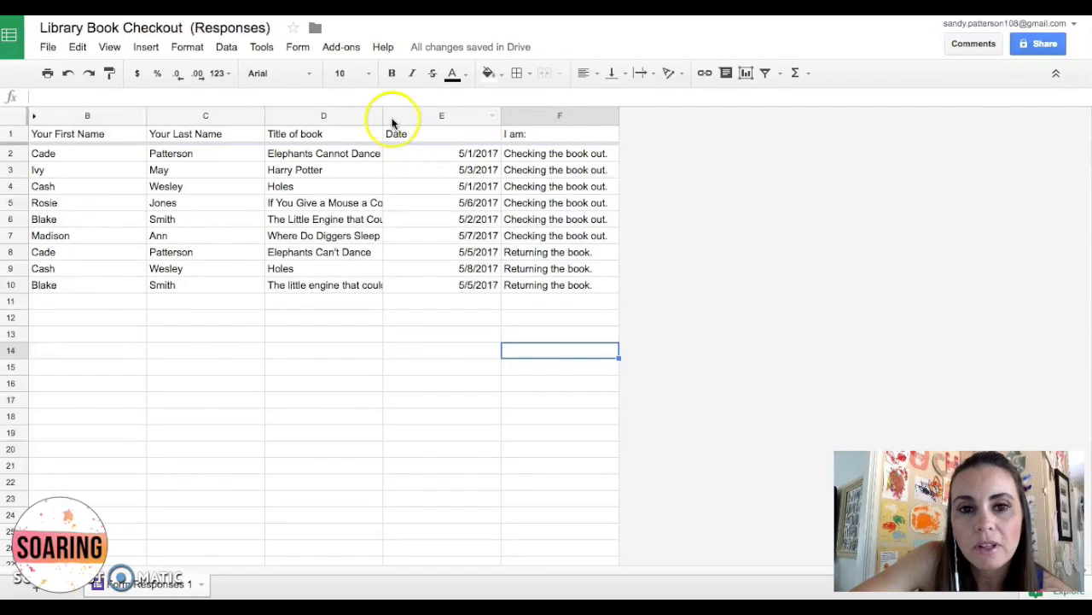
Widen the Title of book column to show full titles and narrow the Date column
{"action": "left_click_drag", "start_coordinate": [382, 114], "coordinate": [443, 113]}
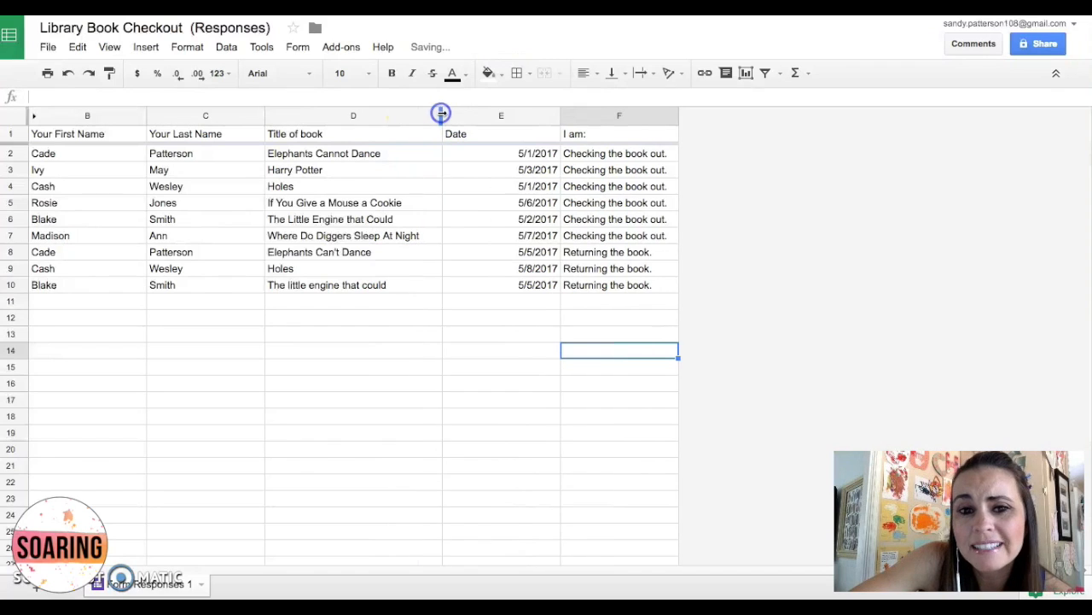
{"action": "left_click_drag", "start_coordinate": [560, 115], "coordinate": [520, 112]}
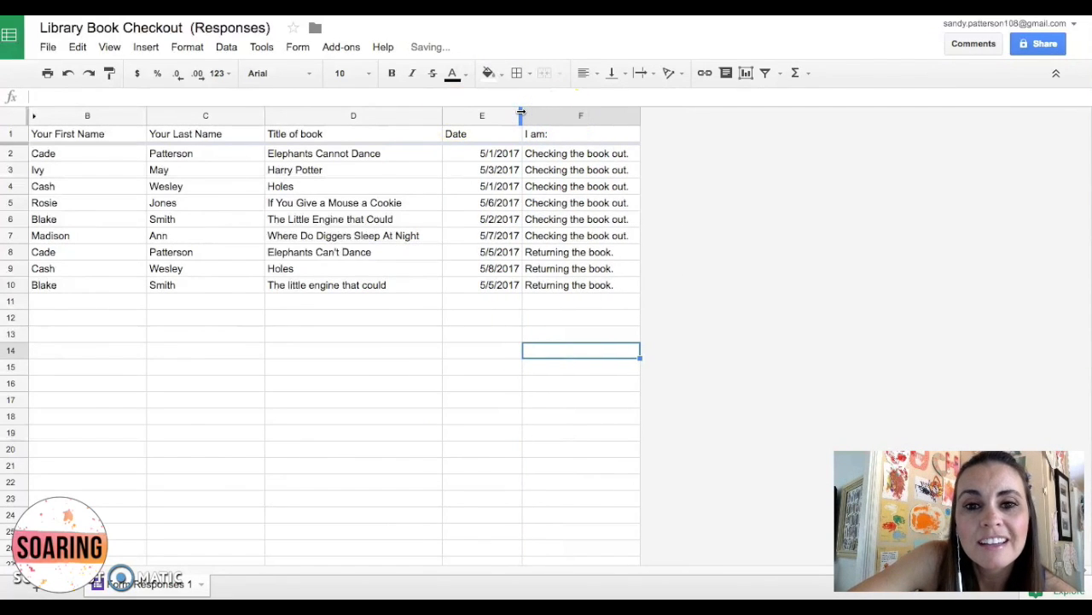